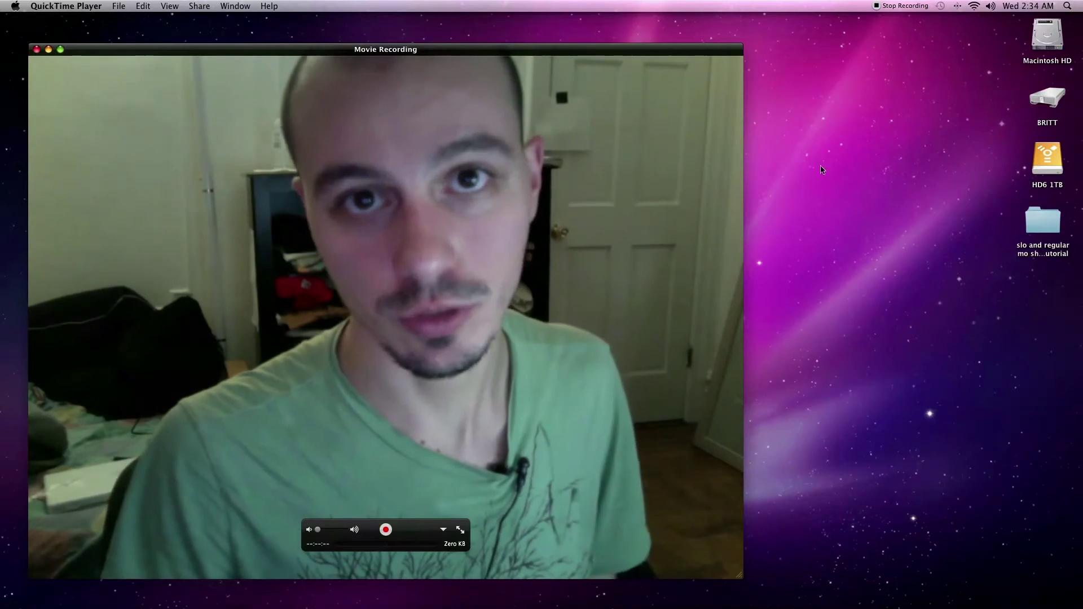
- Open and play the Final Shot movie from the slo and regular mo shot tutorial folder
double_click(1042, 221)
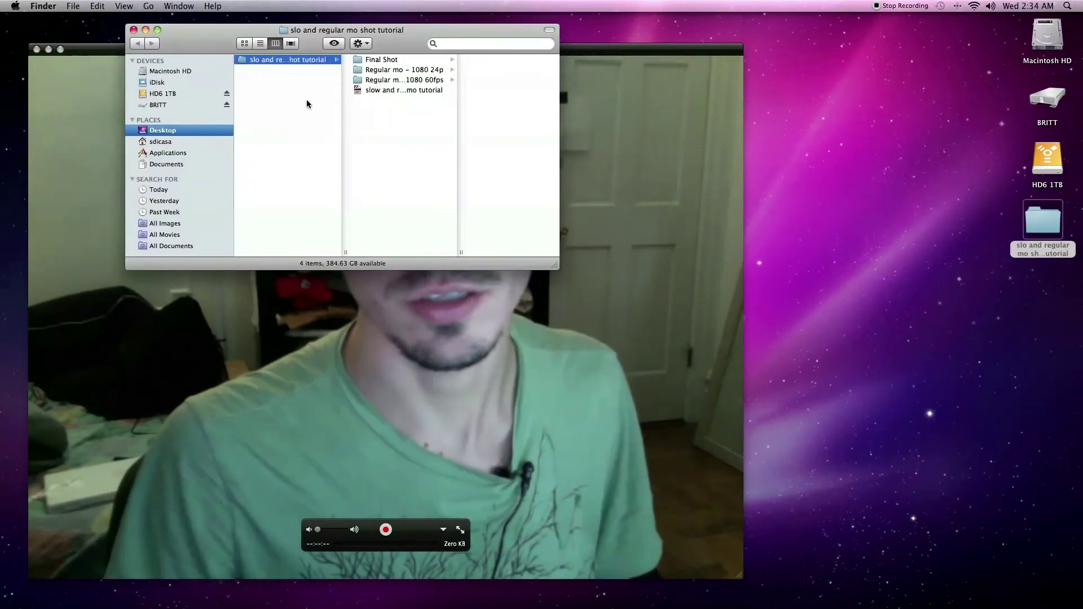
click(399, 63)
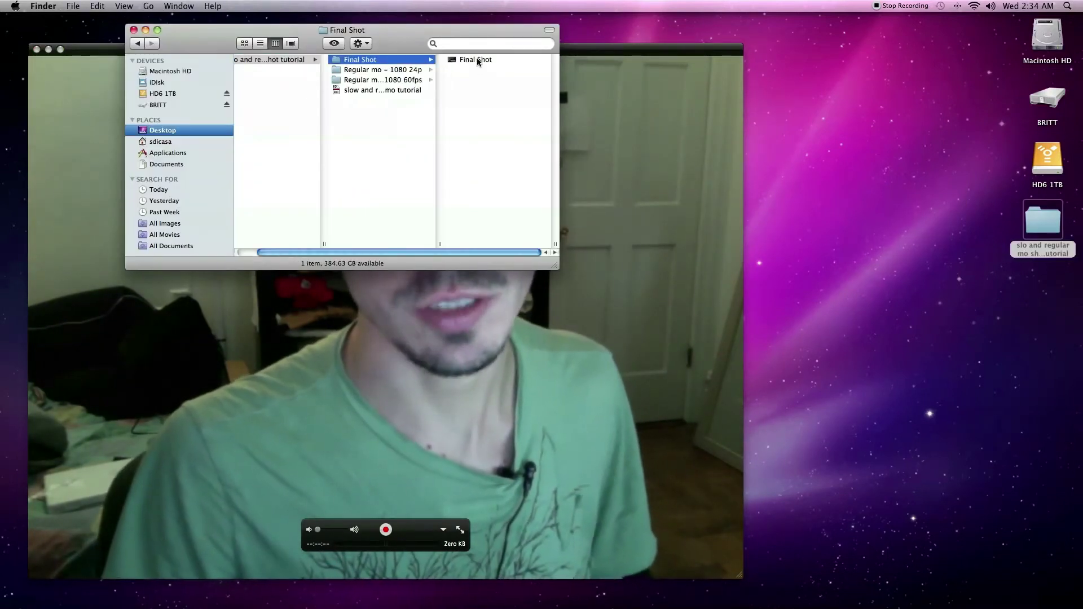
double_click(477, 60)
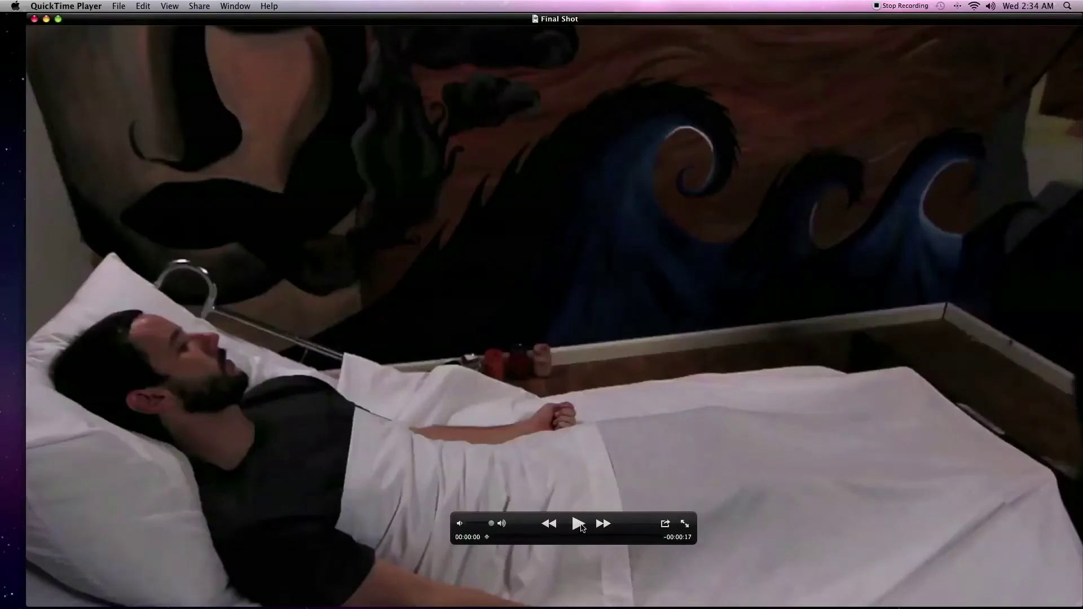
click(578, 524)
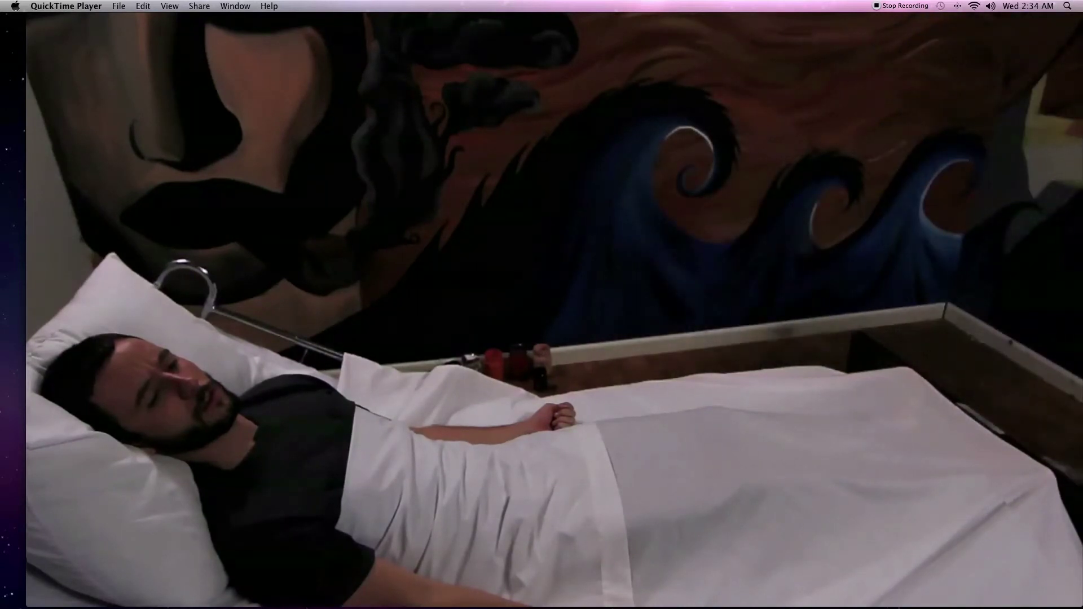
- Scrub Final Shot back to its middle and resume playback from there
mouse_move(461, 314)
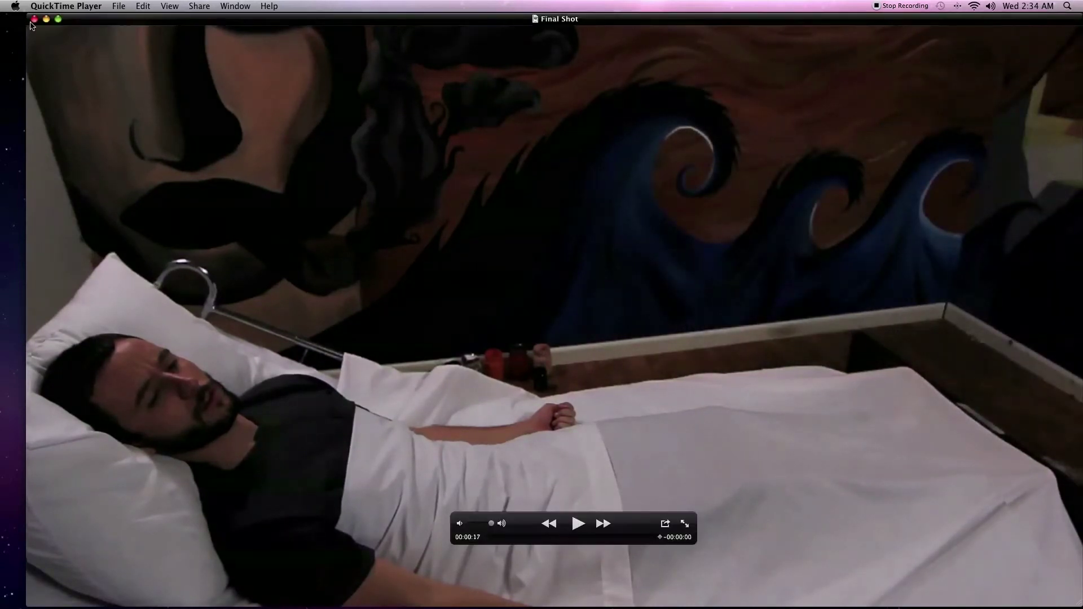
click(572, 538)
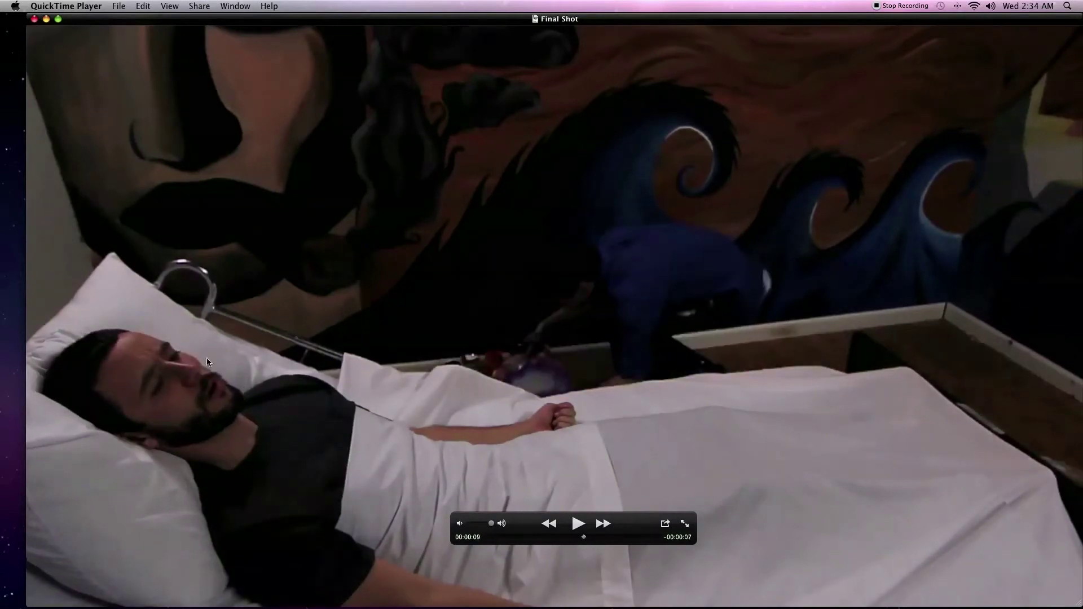
drag(584, 538, 561, 541)
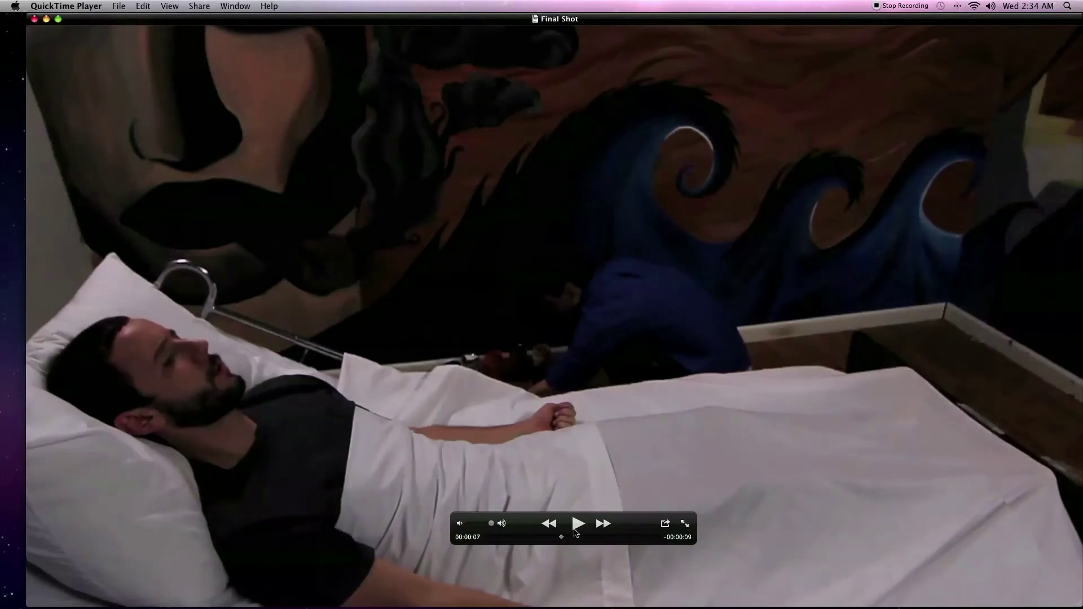
click(575, 524)
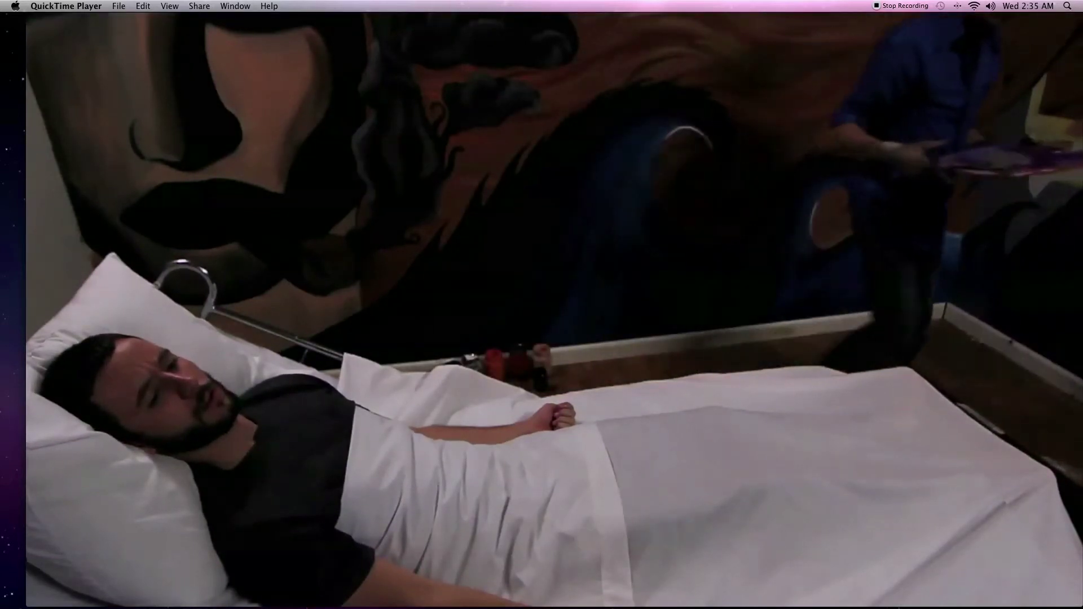
- Close the Final Shot movie and shift the Movie Recording webcam window further right
mouse_move(37, 72)
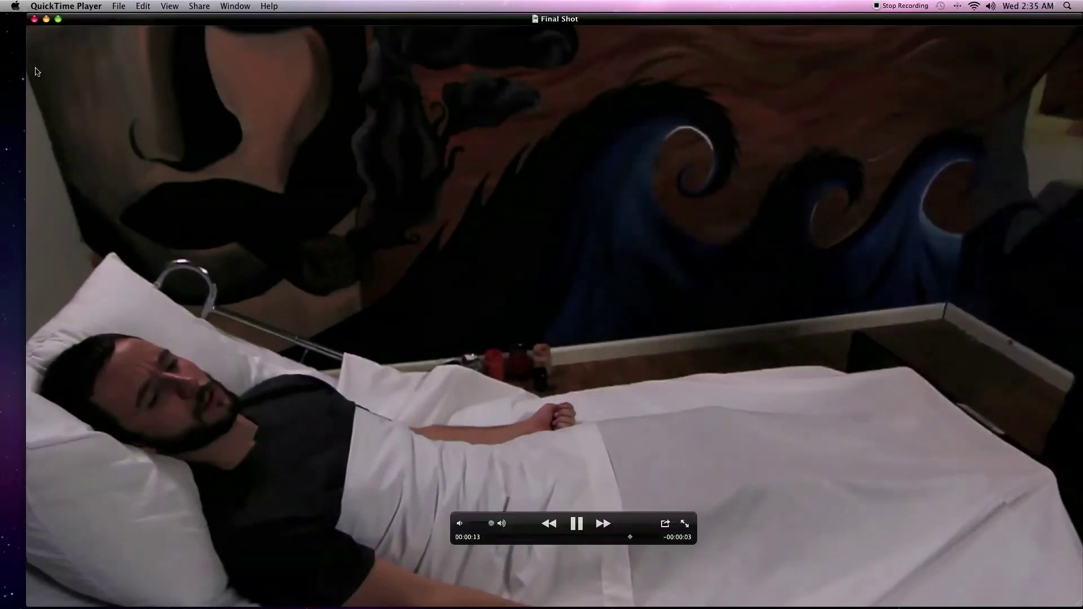
click(35, 22)
drag(388, 56, 576, 52)
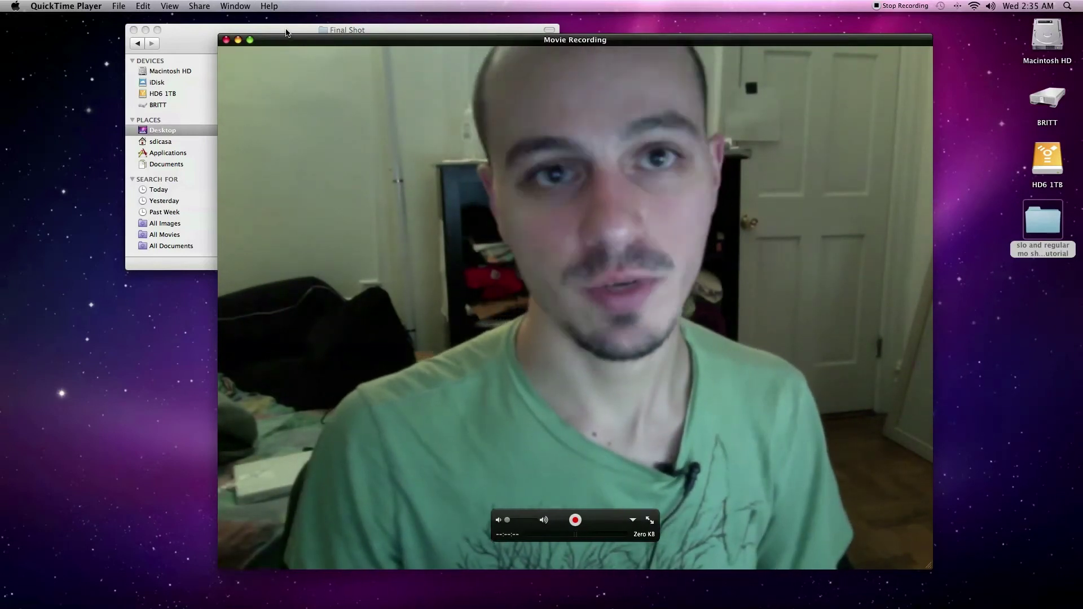
- Watch MVI_8618.MOV from Regular mo – 1080 24p, skipping past the slate, then close it
click(285, 32)
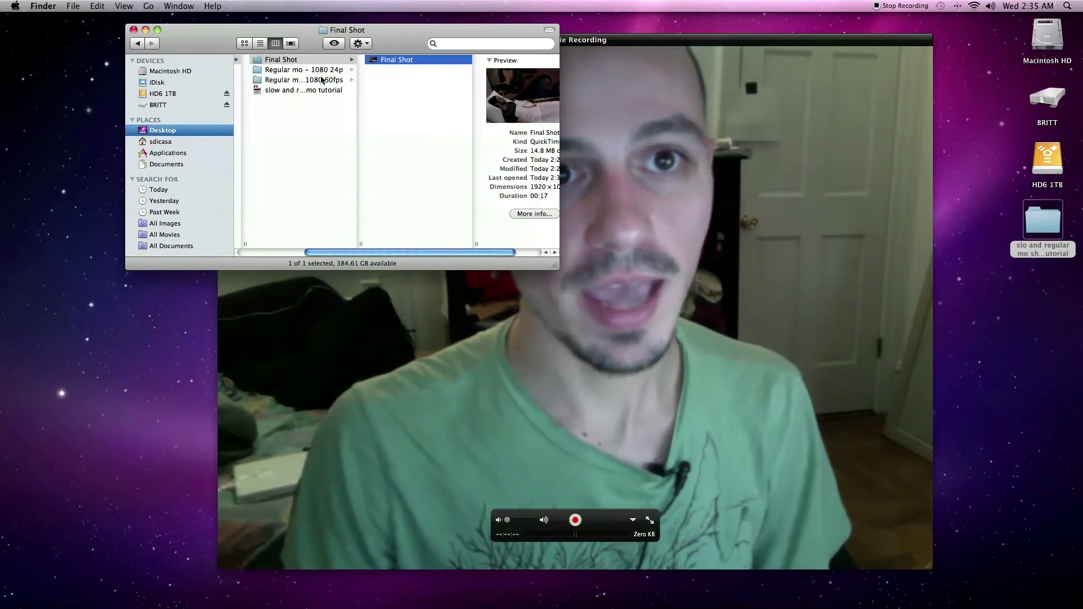
click(325, 70)
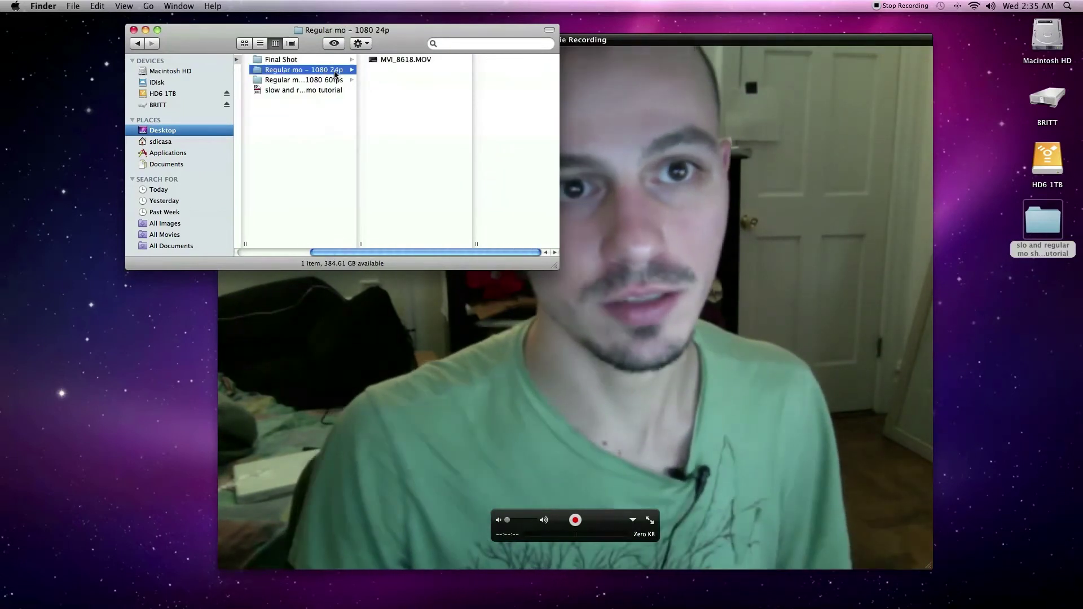
double_click(391, 62)
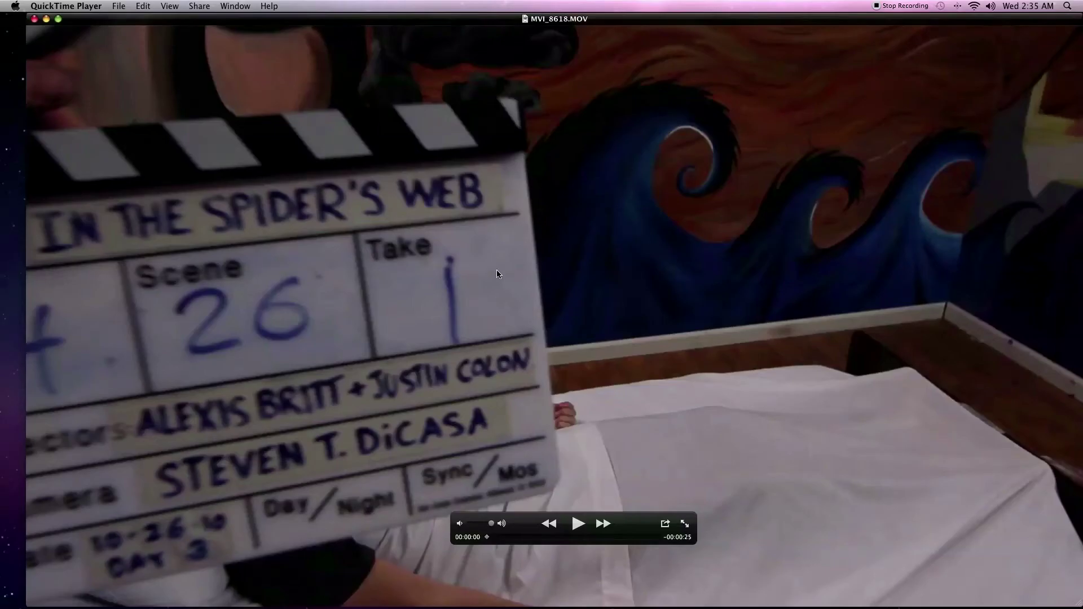
drag(505, 541, 514, 541)
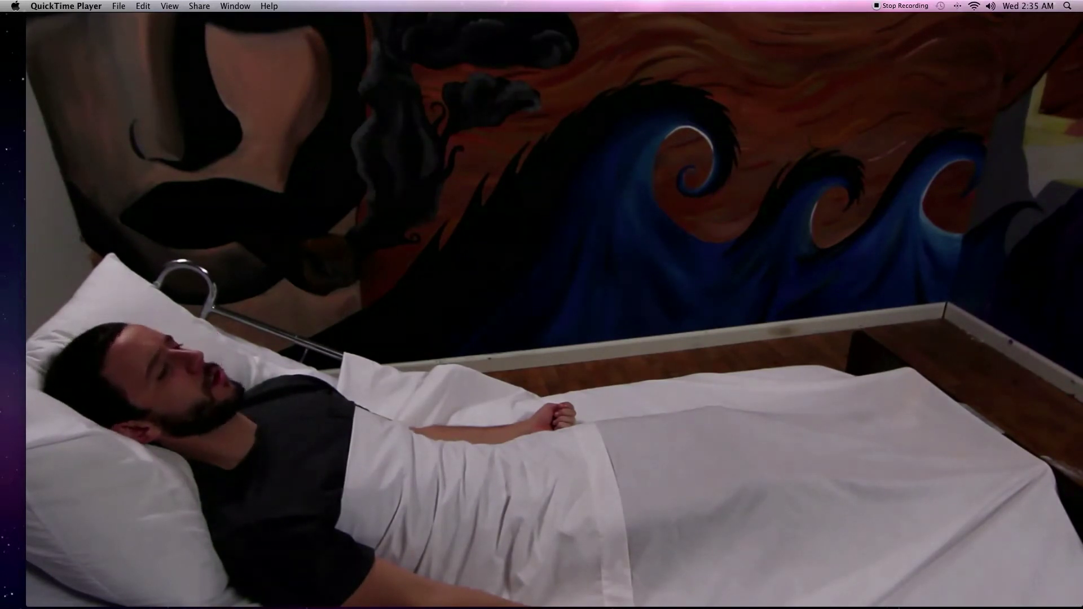
mouse_move(854, 509)
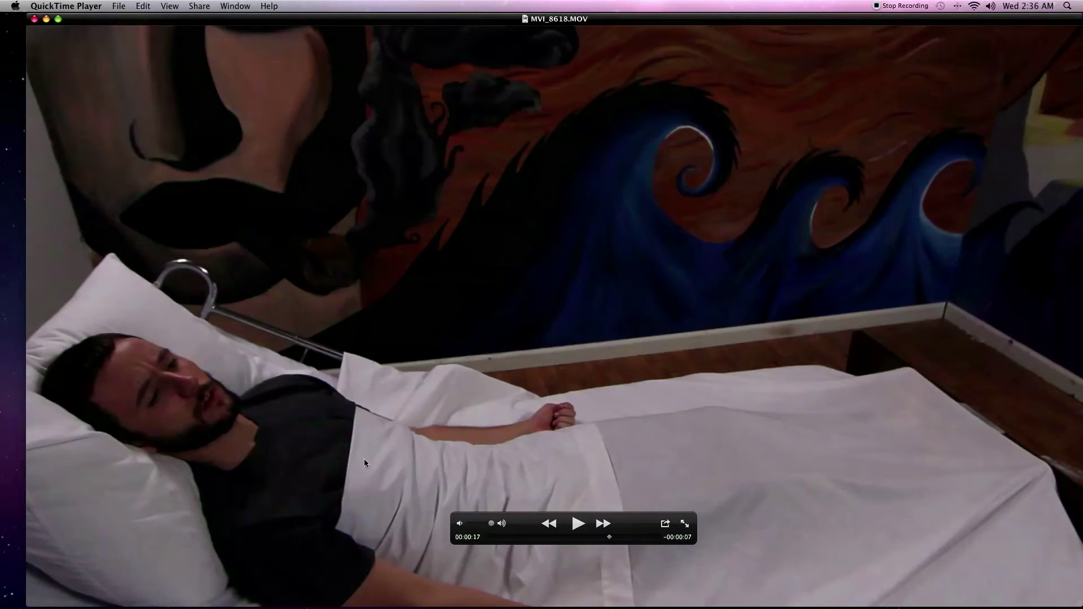
click(34, 18)
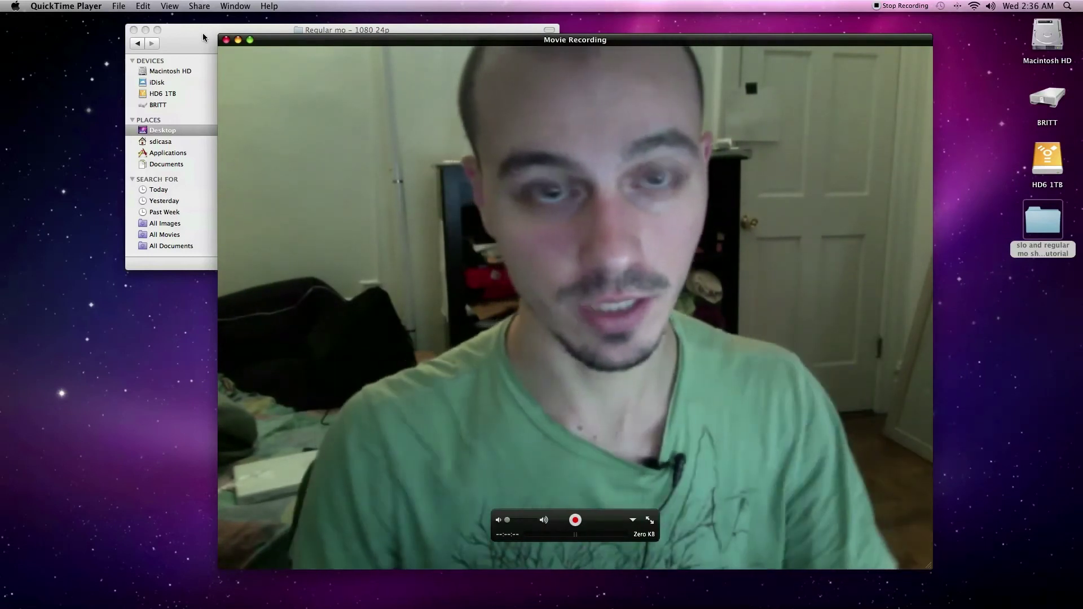
- Open MVI_8626 copy.MOV from the Regular mo – 1080 60fps folder and shift its window left
click(203, 35)
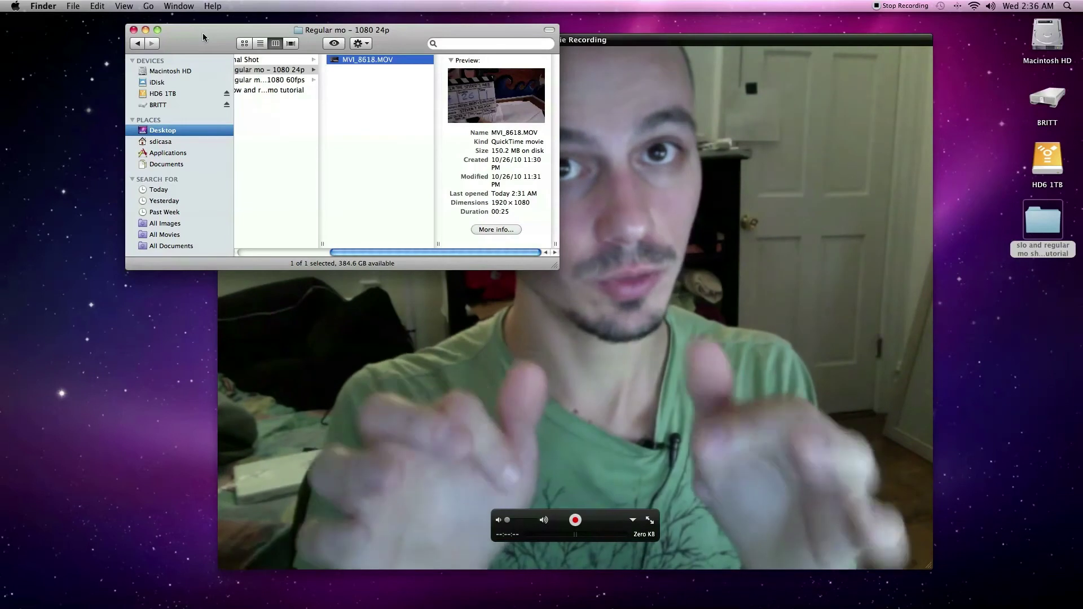
click(285, 81)
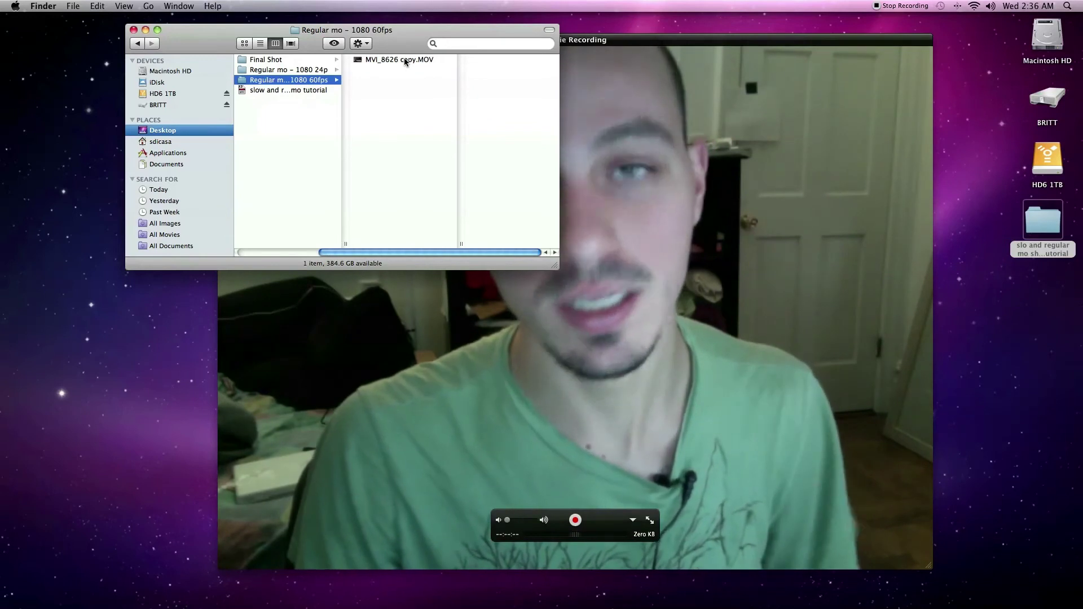
click(404, 60)
double_click(404, 59)
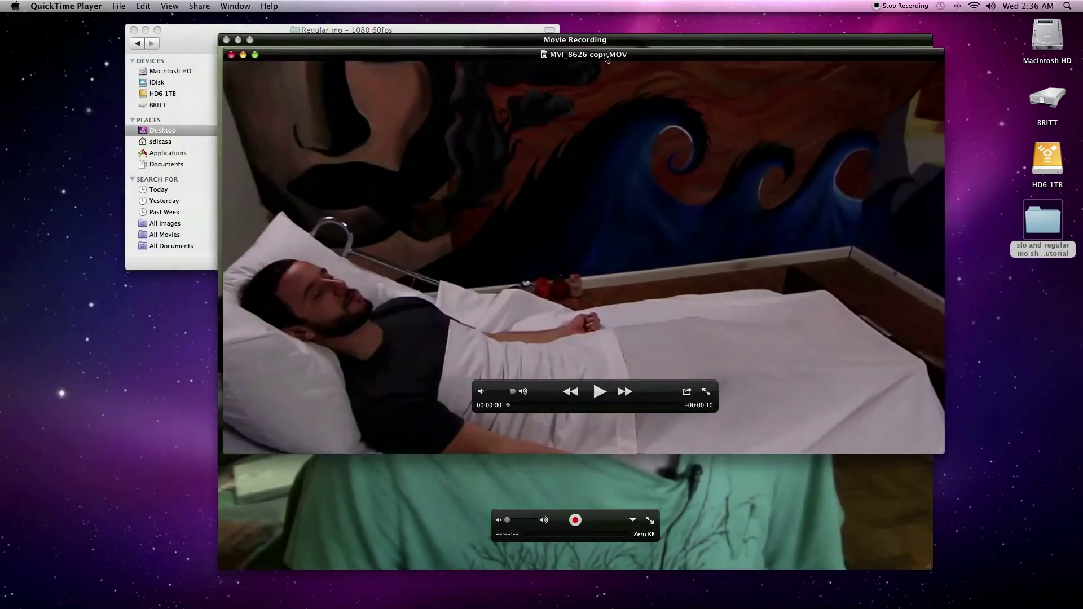
drag(606, 57, 546, 56)
- Shrink the webcam recording window, then watch MVI_8626 copy.MOV and close it
click(858, 516)
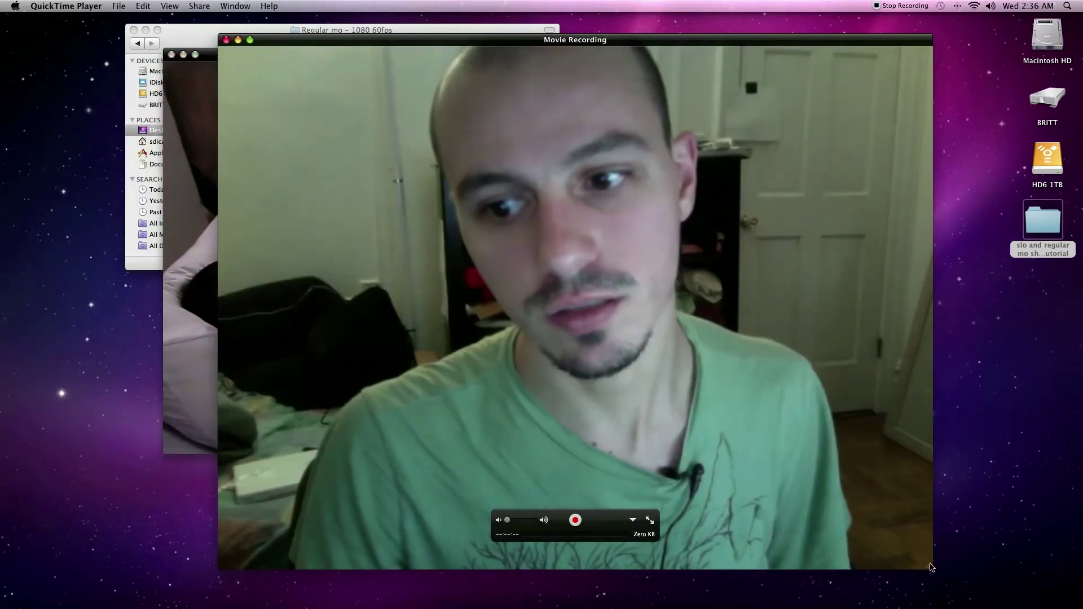
drag(928, 565, 696, 397)
click(796, 317)
drag(612, 75, 595, 55)
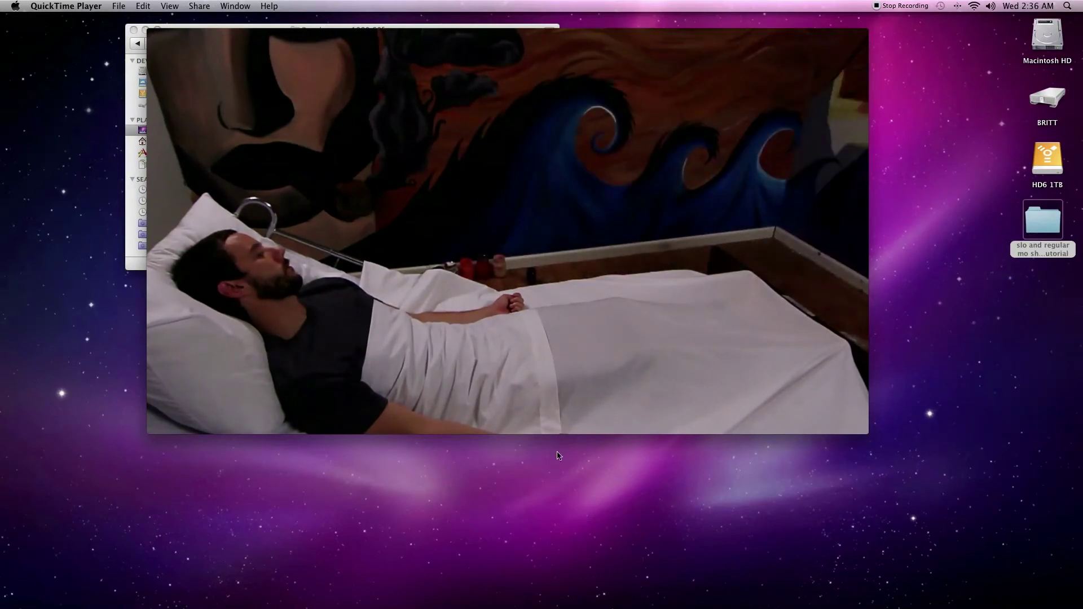
mouse_move(514, 390)
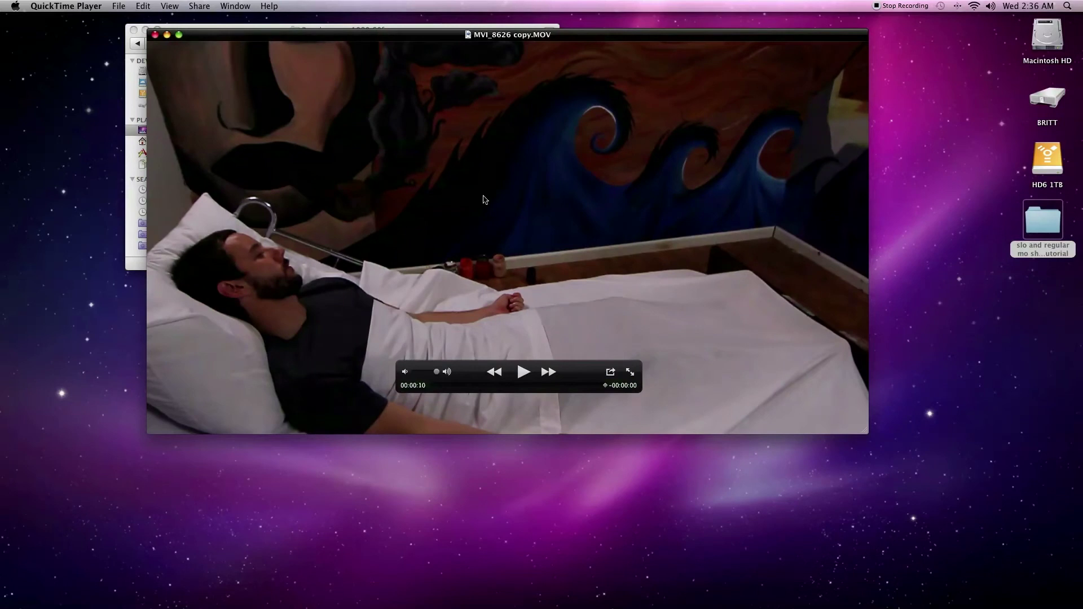
click(155, 35)
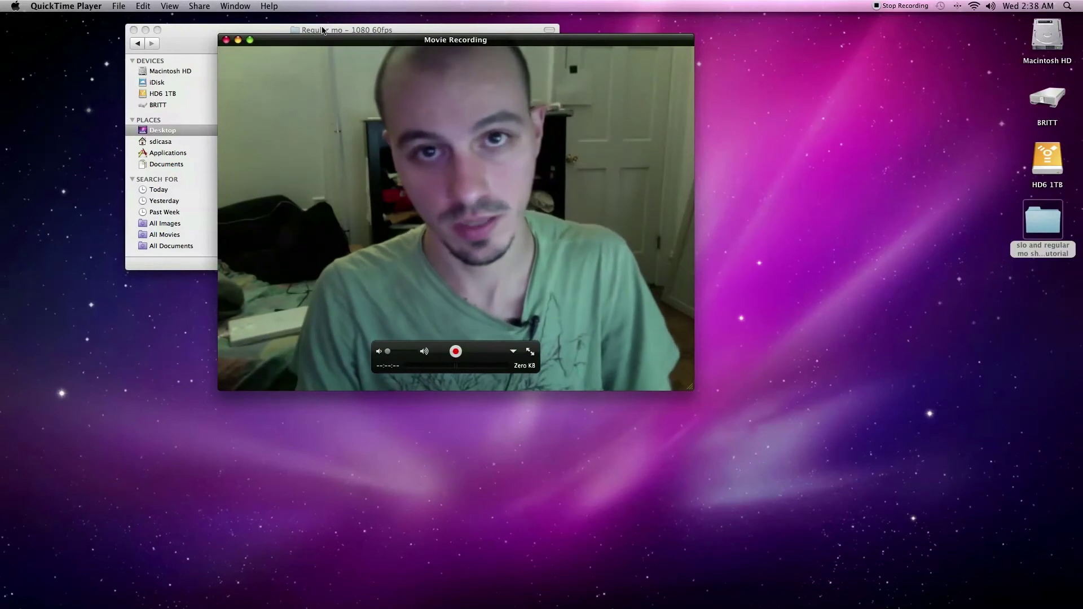
- Place the Regular mo – 1080 60fps Finder window to the right of the webcam window
click(323, 30)
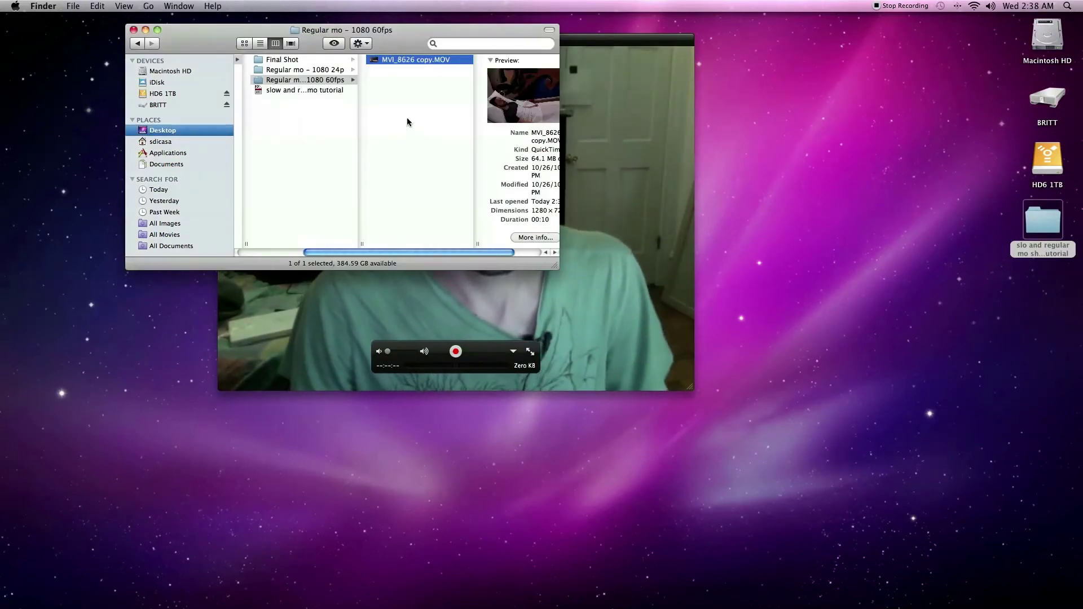
drag(460, 30, 930, 163)
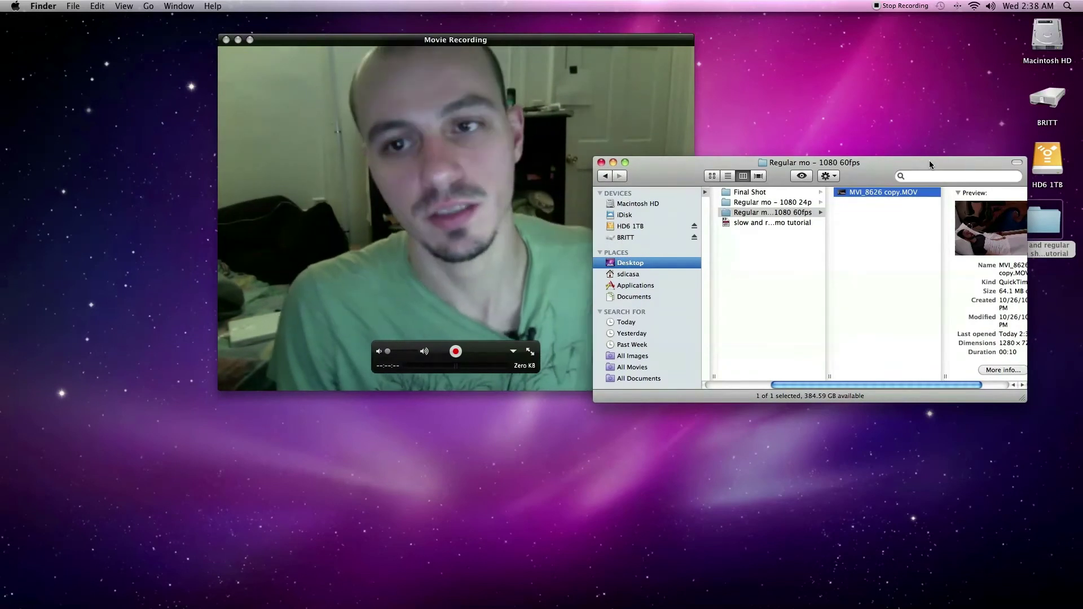
drag(886, 166, 873, 164)
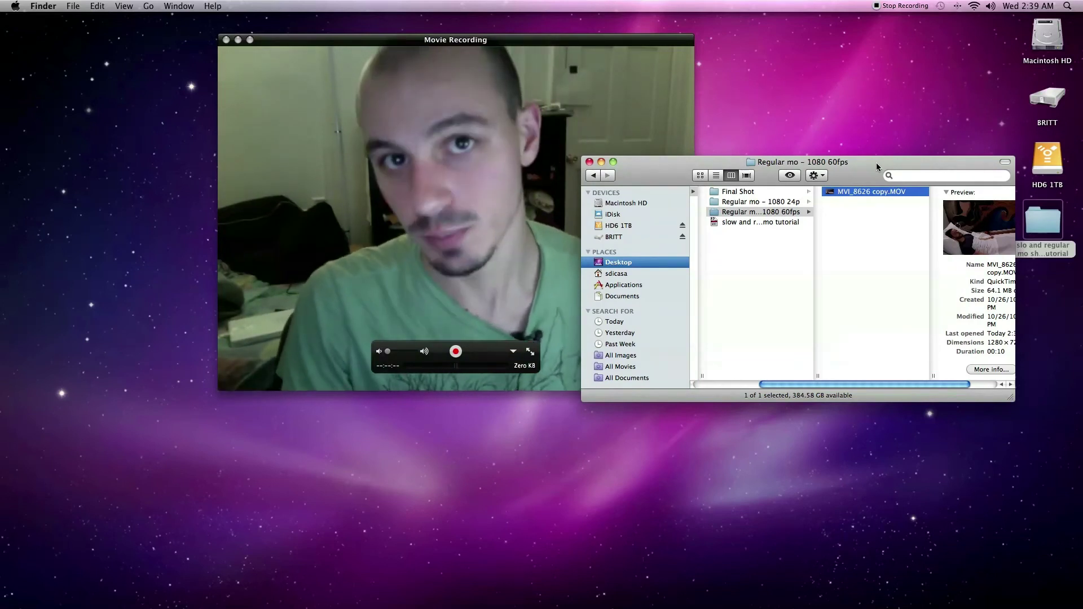
drag(870, 161, 876, 111)
- Duplicate MVI_8626 copy.MOV in the Regular mo – 1080 60fps folder
click(882, 164)
click(870, 145)
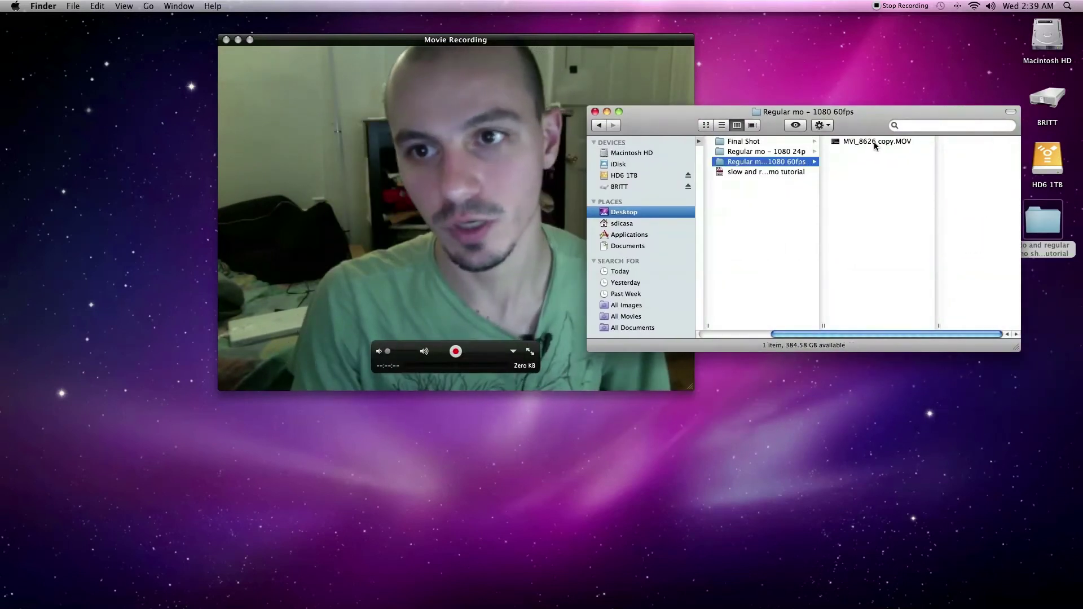
right_click(835, 145)
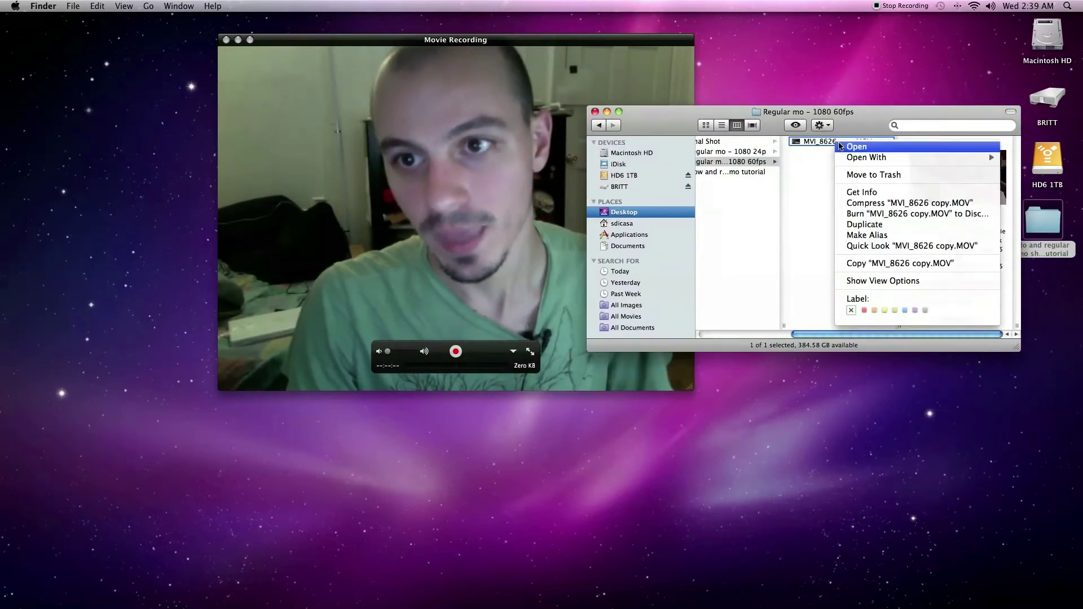
click(862, 224)
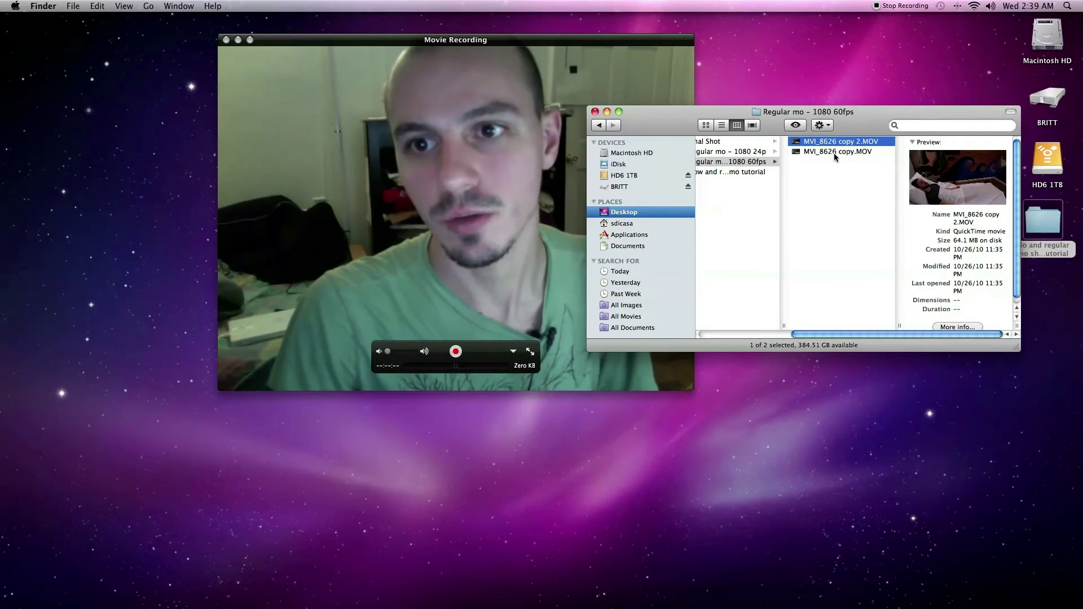
- Open the new duplicate MVI_8626 copy 2.MOV with Cinema Tools
click(834, 153)
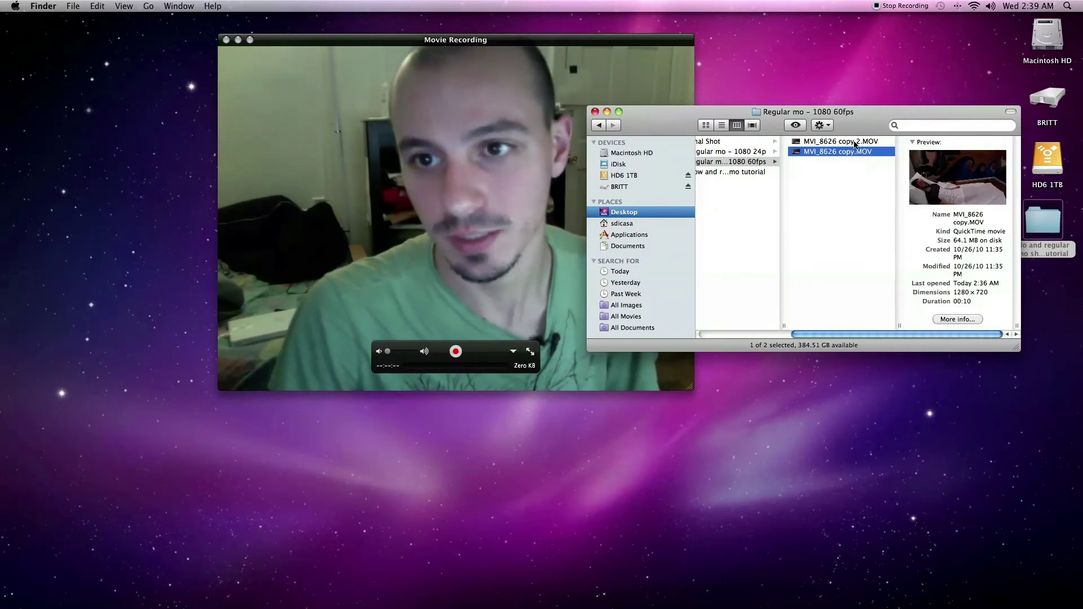
click(850, 143)
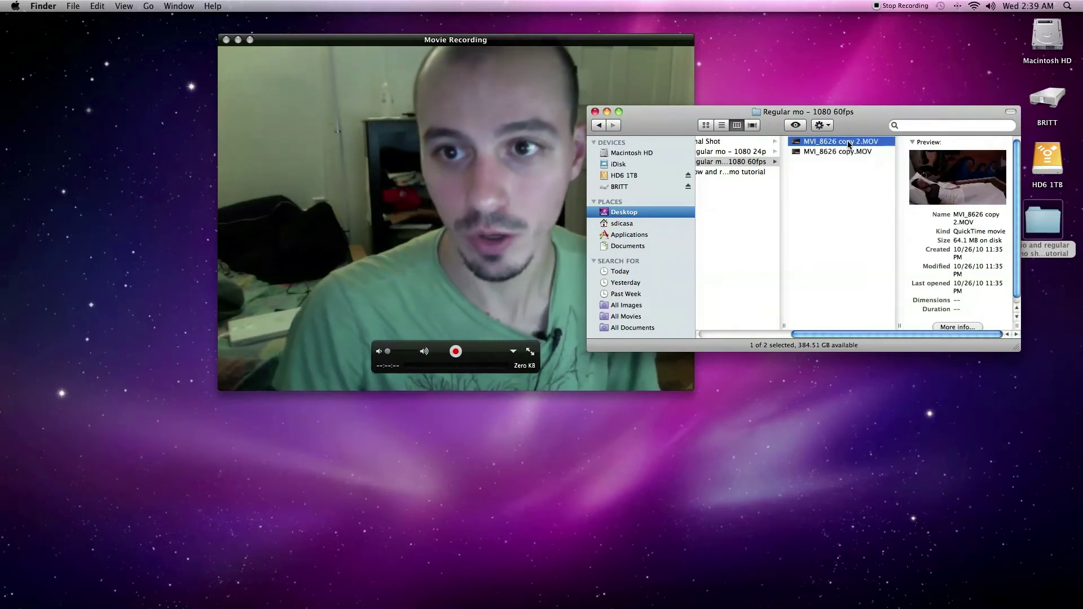
right_click(851, 144)
mouse_move(875, 159)
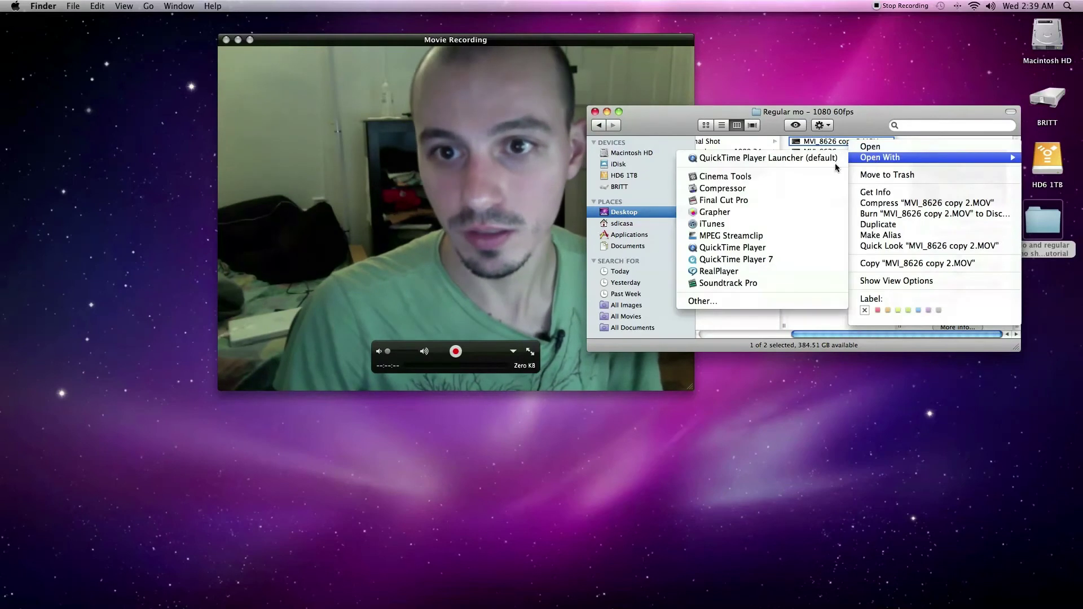
click(767, 176)
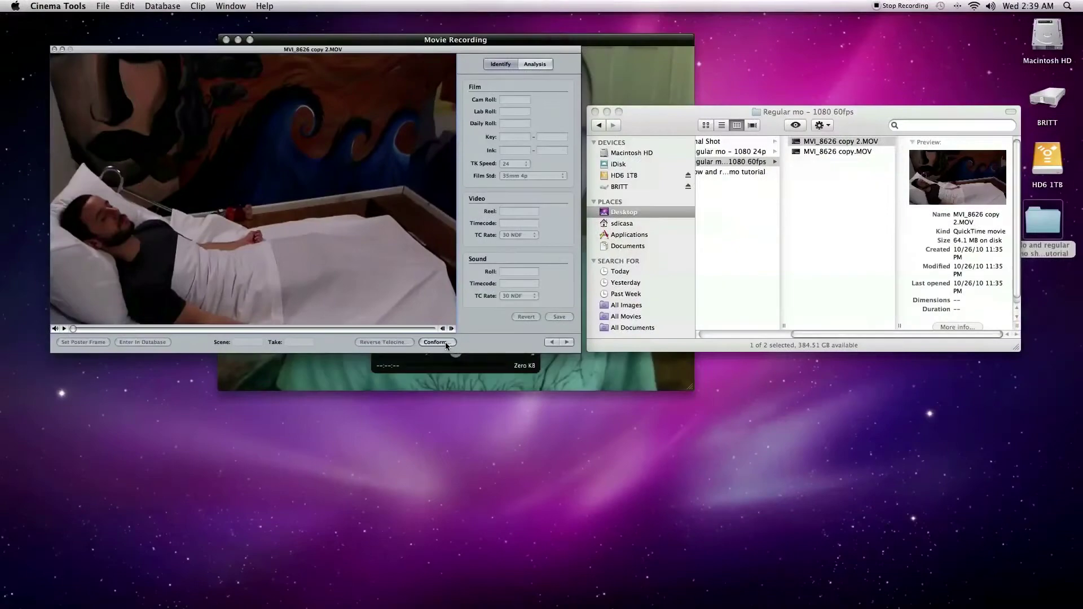
- Start conforming MVI_8626 copy 2.MOV with the target rate changed from 24.0 to 23.98 FPS
click(457, 346)
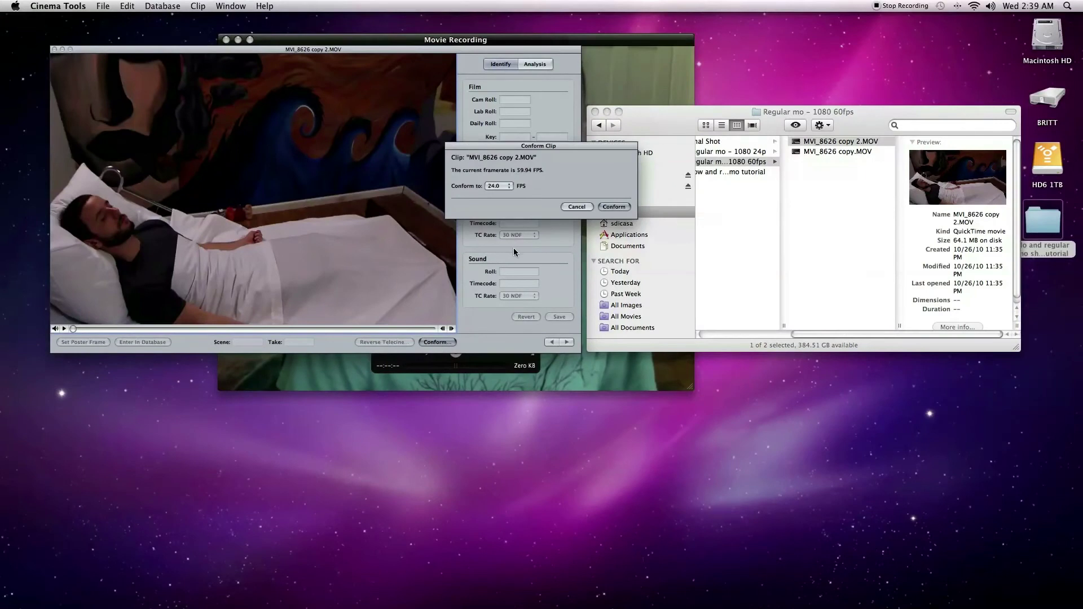
click(509, 187)
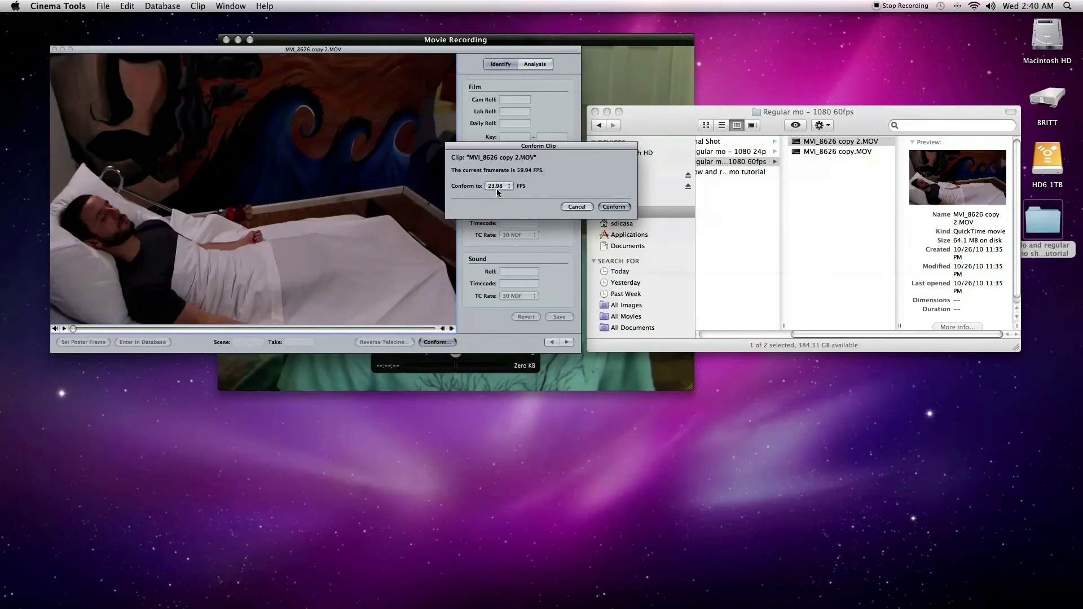
- Check the Get Info details of MVI_8618.MOV in the Regular mo – 1080 24p folder
click(733, 192)
click(779, 151)
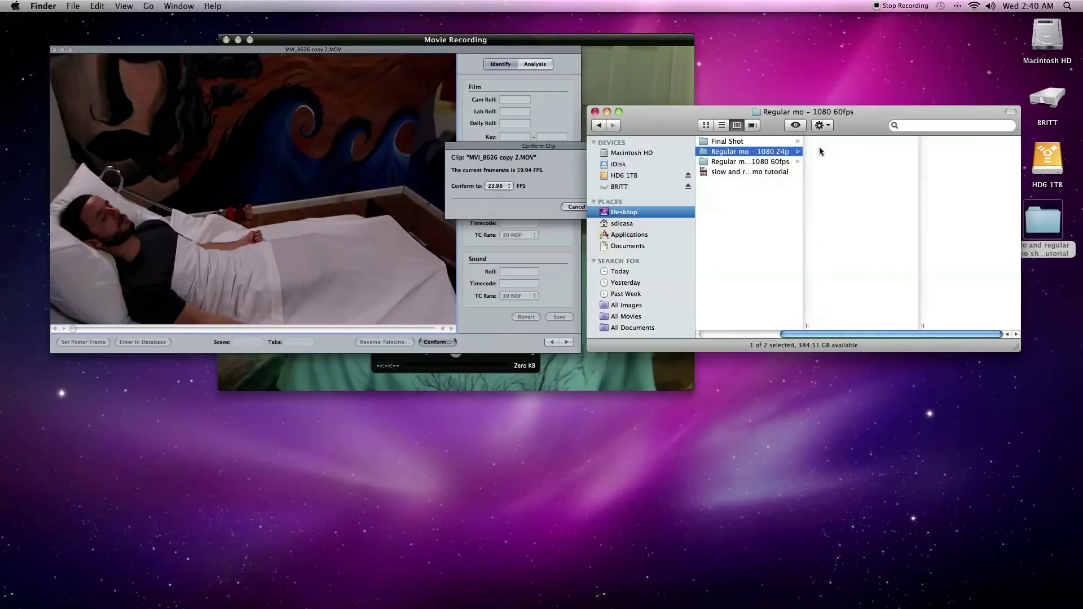
click(818, 142)
right_click(814, 142)
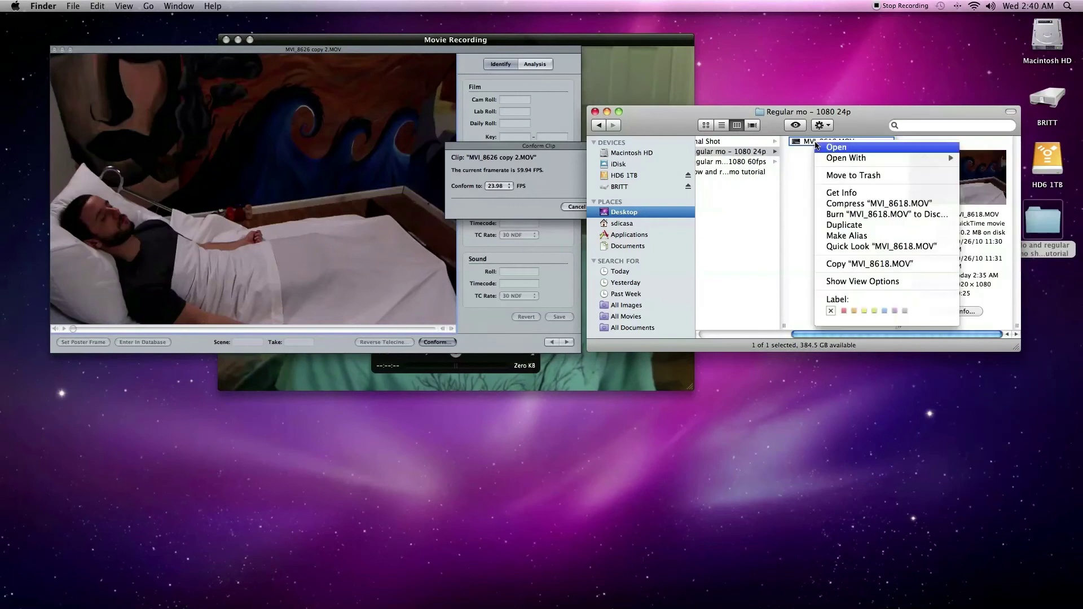
click(666, 223)
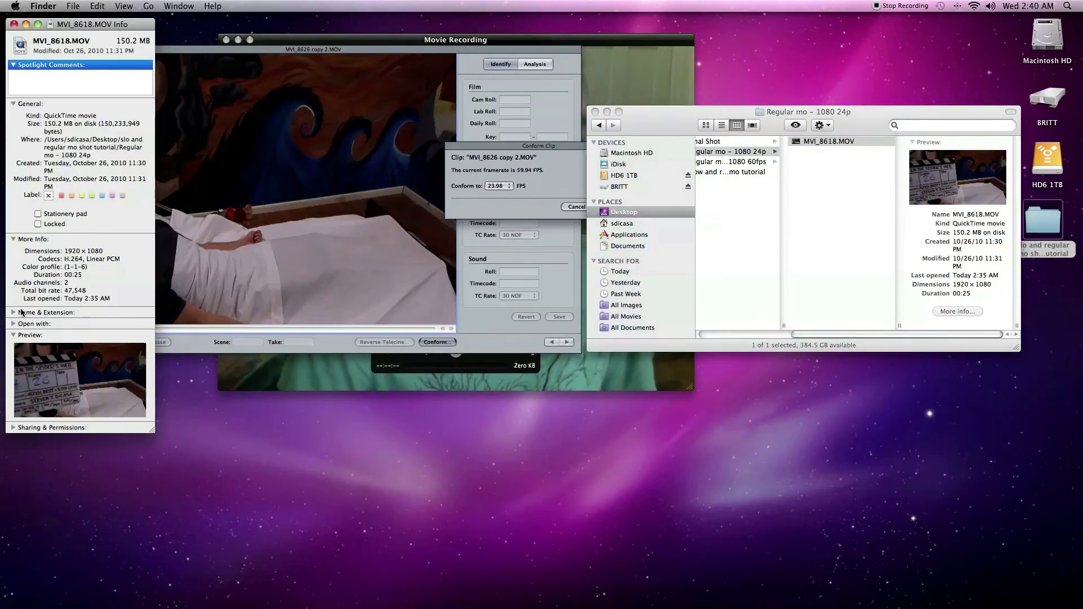
click(14, 25)
- Show MVI_8618.MOV's 1920×1080, 23.98 FPS properties in QuickTime's Movie Inspector, then close it
click(842, 148)
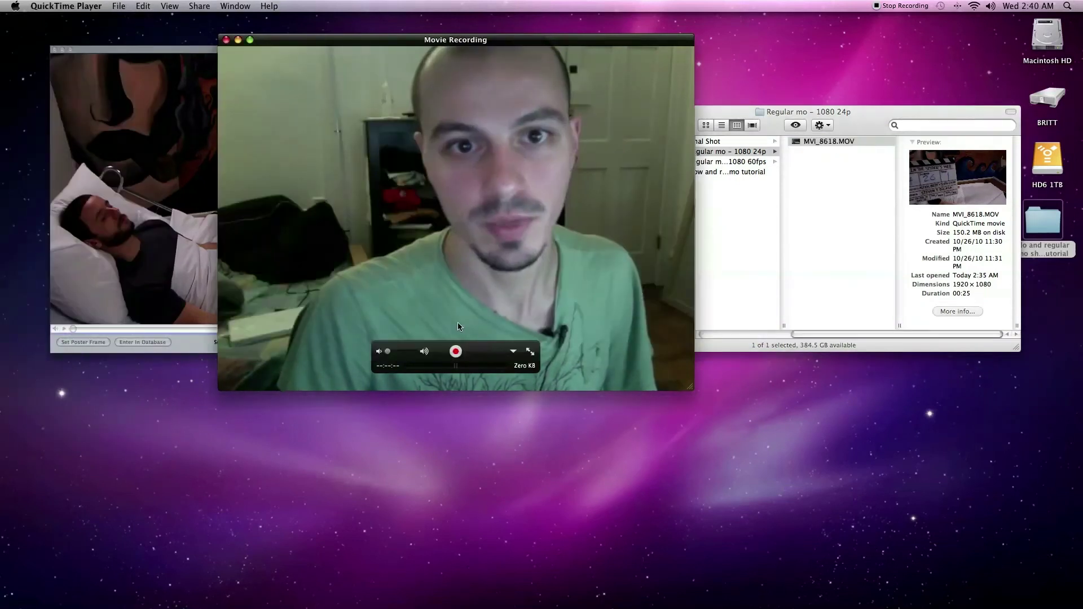
click(235, 5)
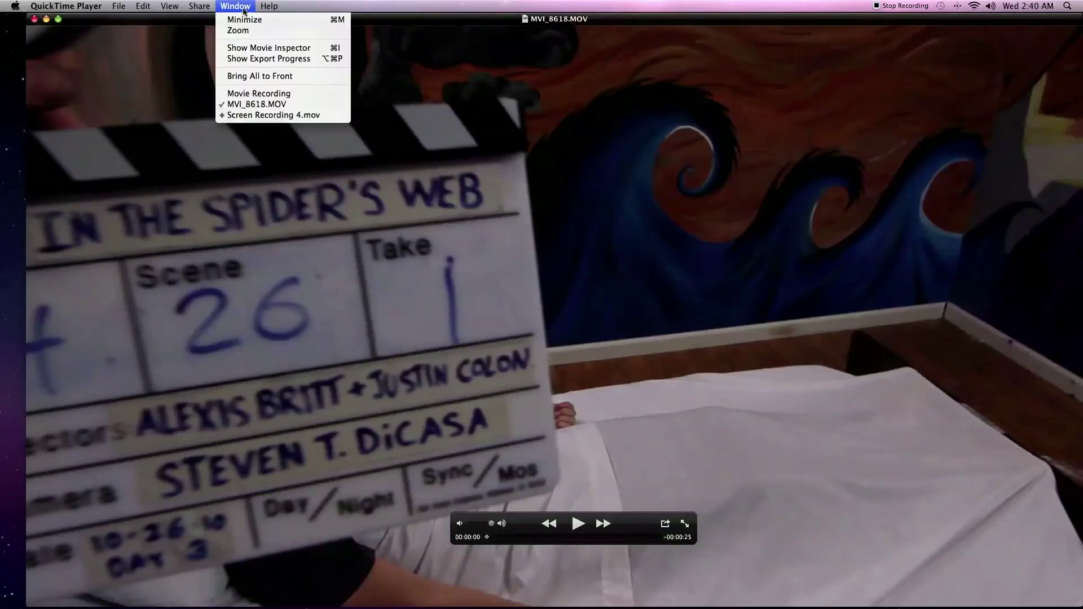
click(243, 49)
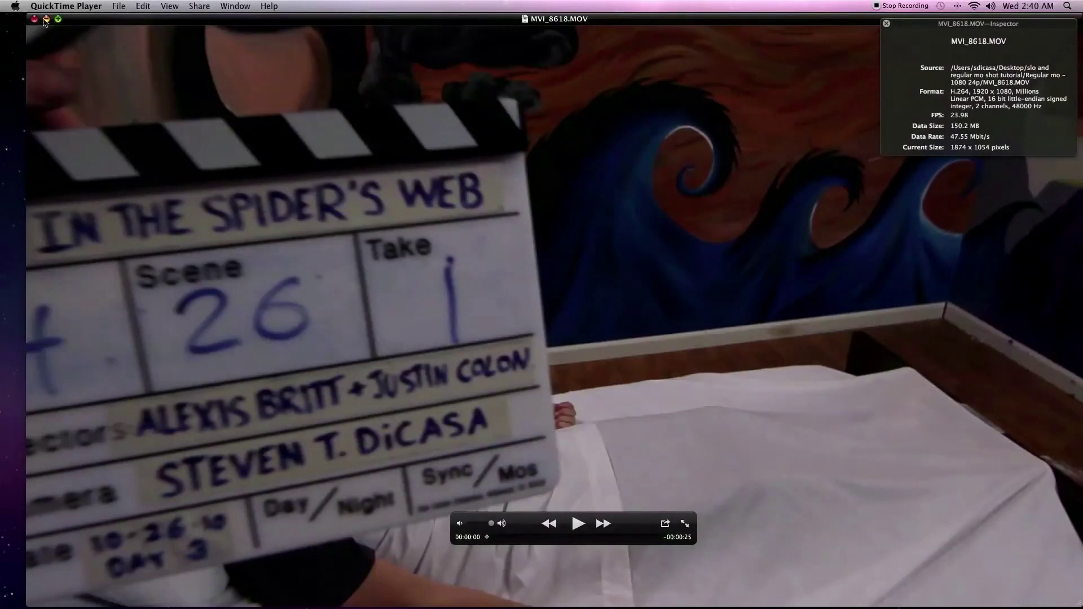
click(34, 19)
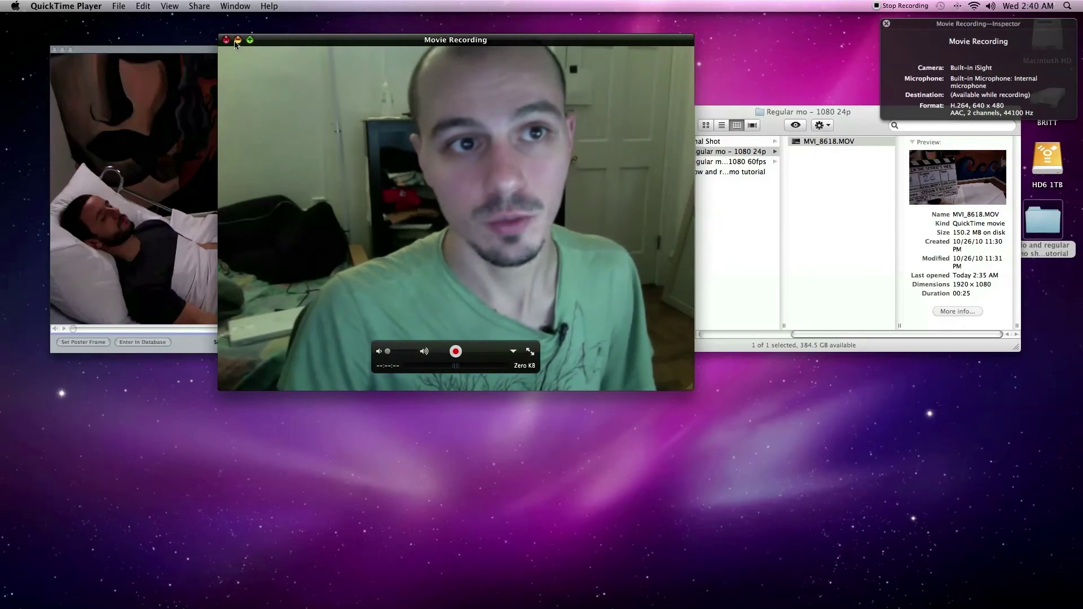
- Conform MVI_8626 copy 2.MOV from 59.94 to 23.98 FPS in Cinema Tools
click(201, 111)
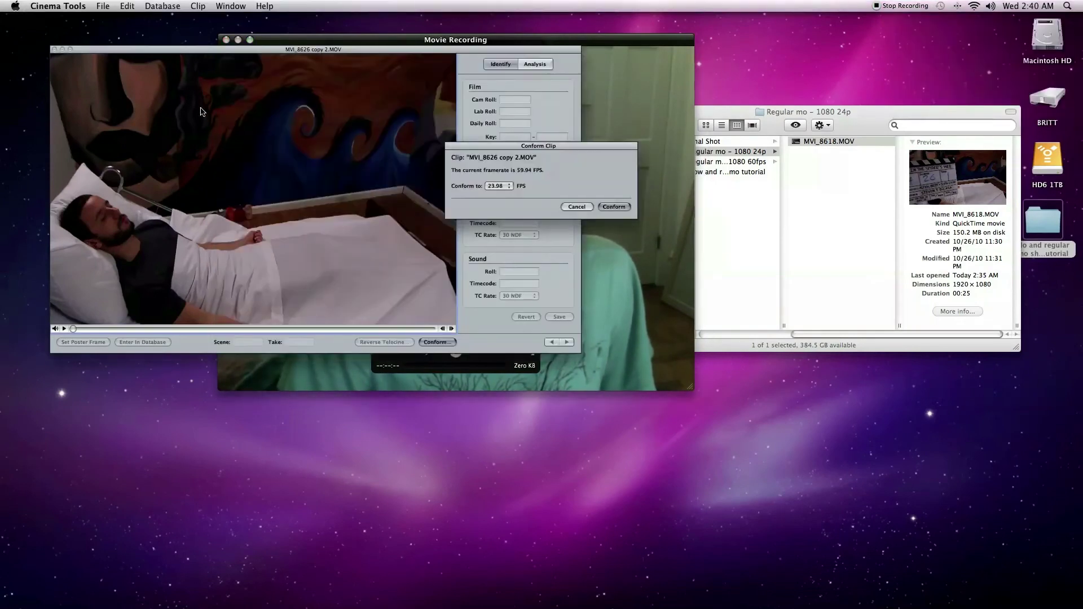
click(499, 186)
click(496, 186)
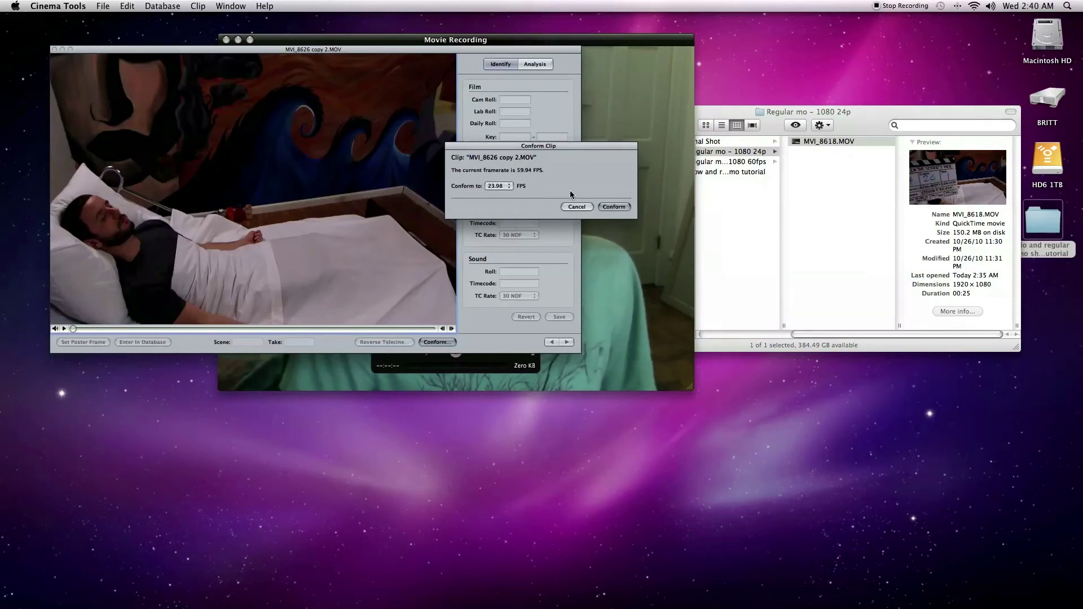
click(620, 207)
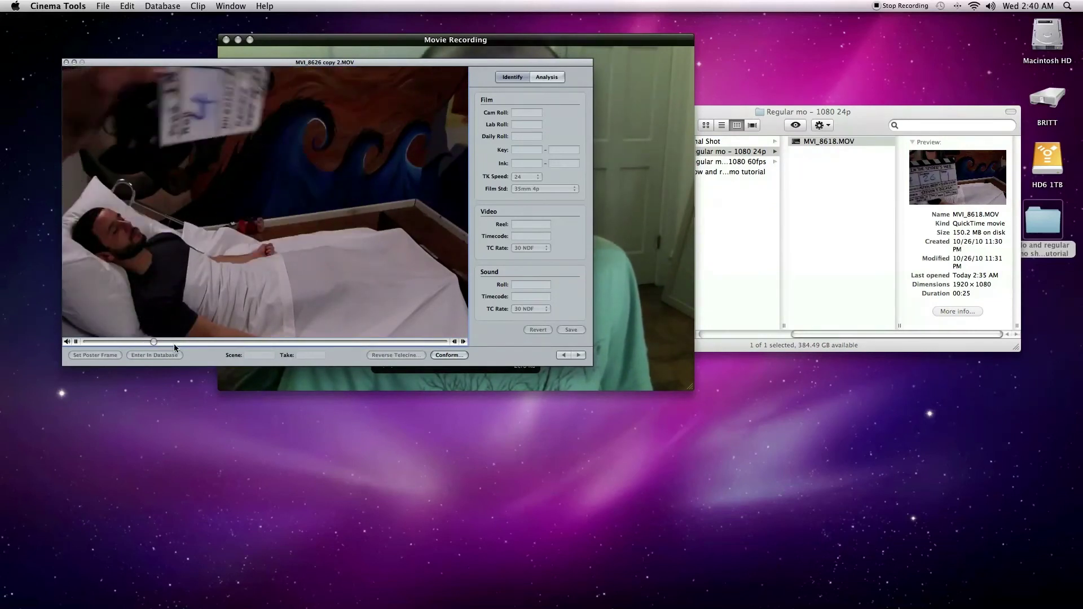
- Preview the conformed slow-motion clip, jumping further into the footage
click(76, 342)
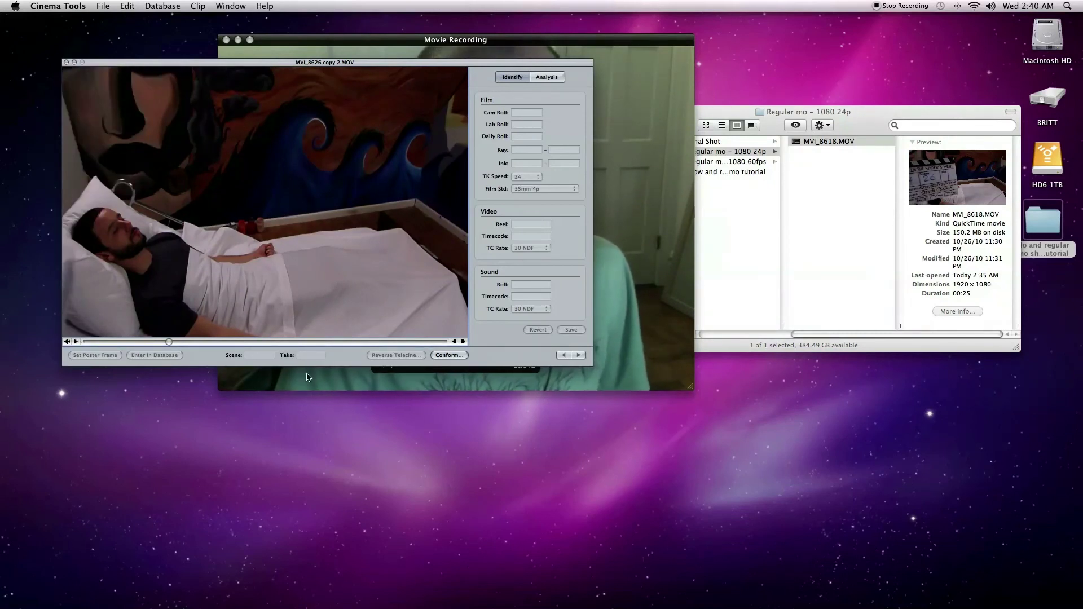
click(284, 342)
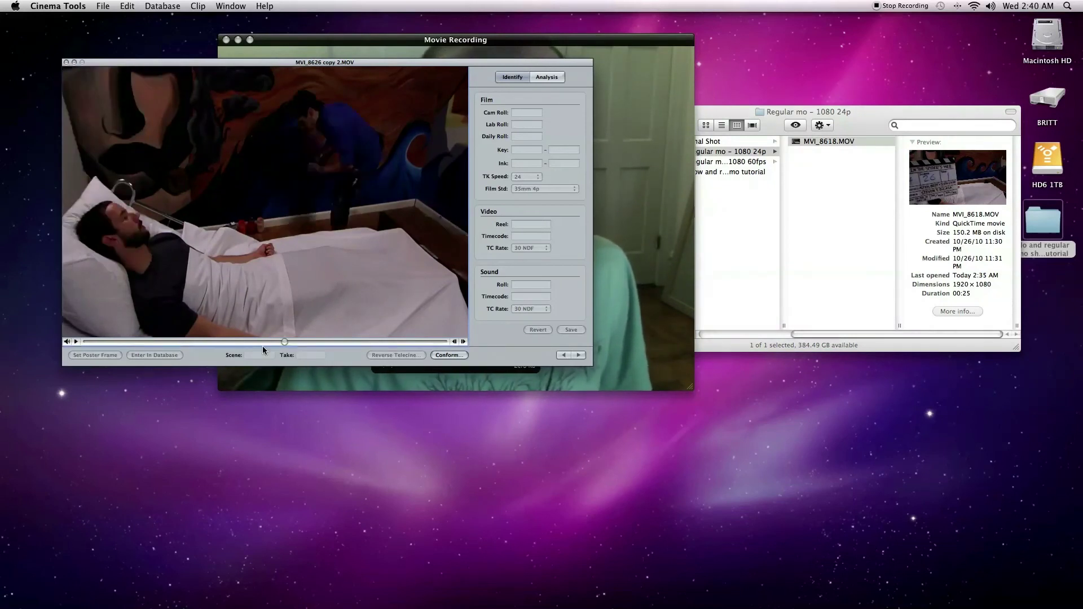
click(77, 342)
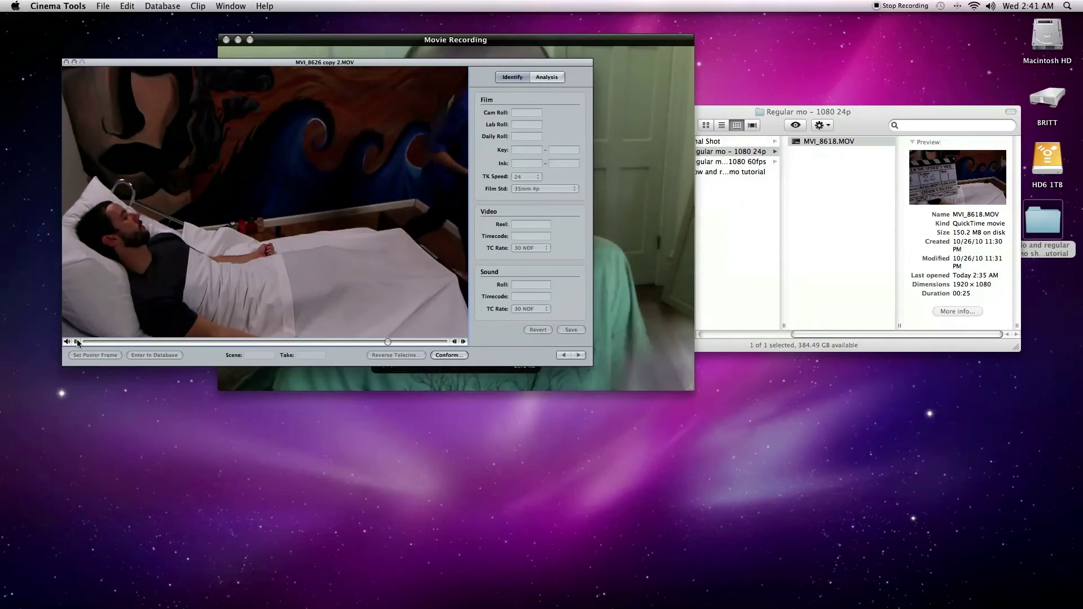
- Close the Cinema Tools clip window, then preview MVI_8618.MOV at 0:05 and close it
click(66, 63)
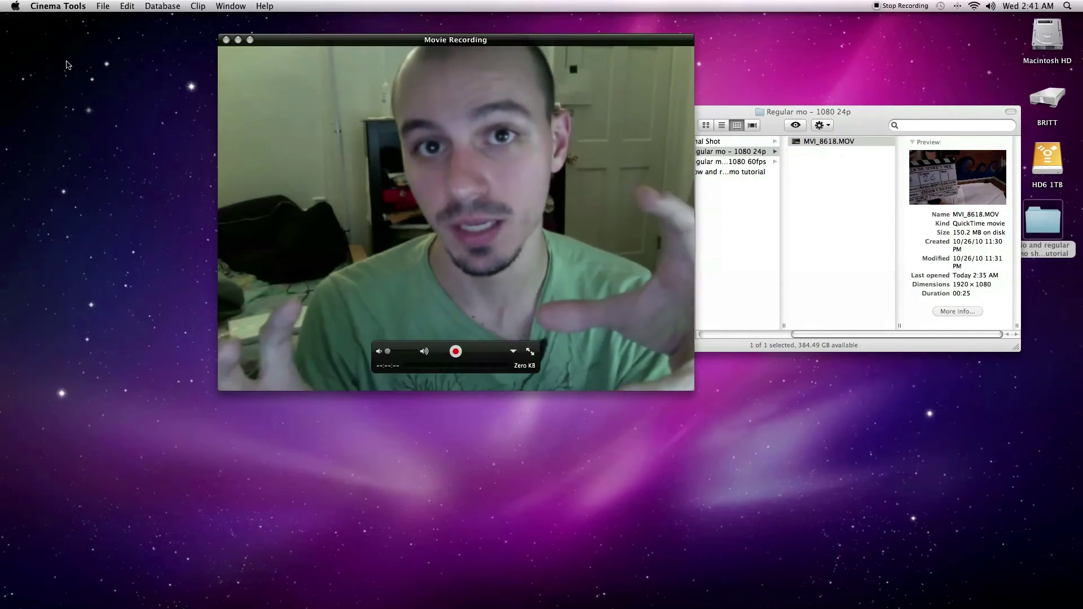
click(731, 156)
double_click(829, 142)
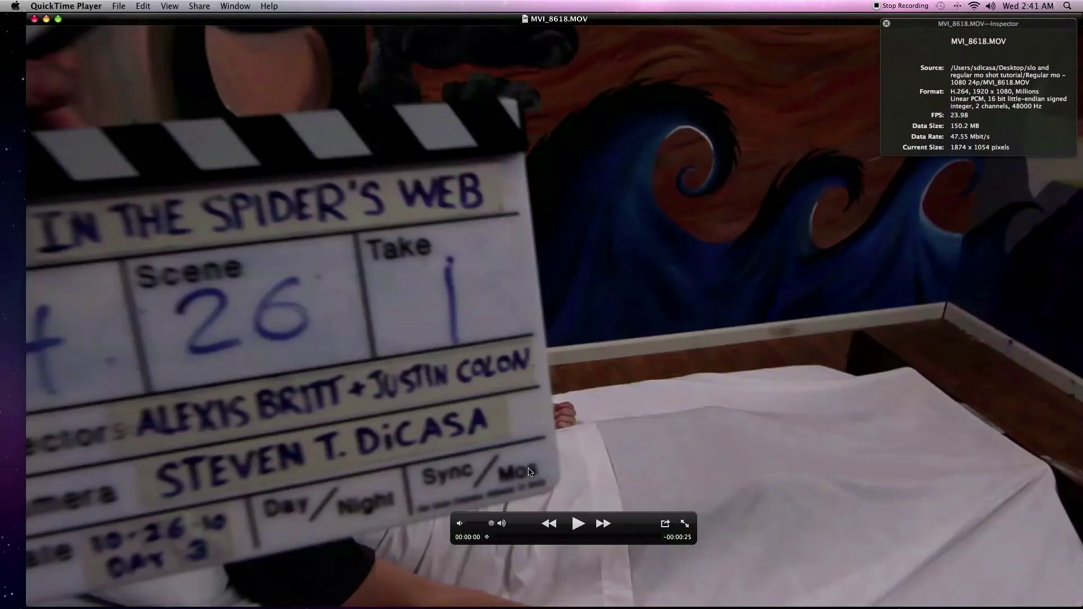
click(526, 537)
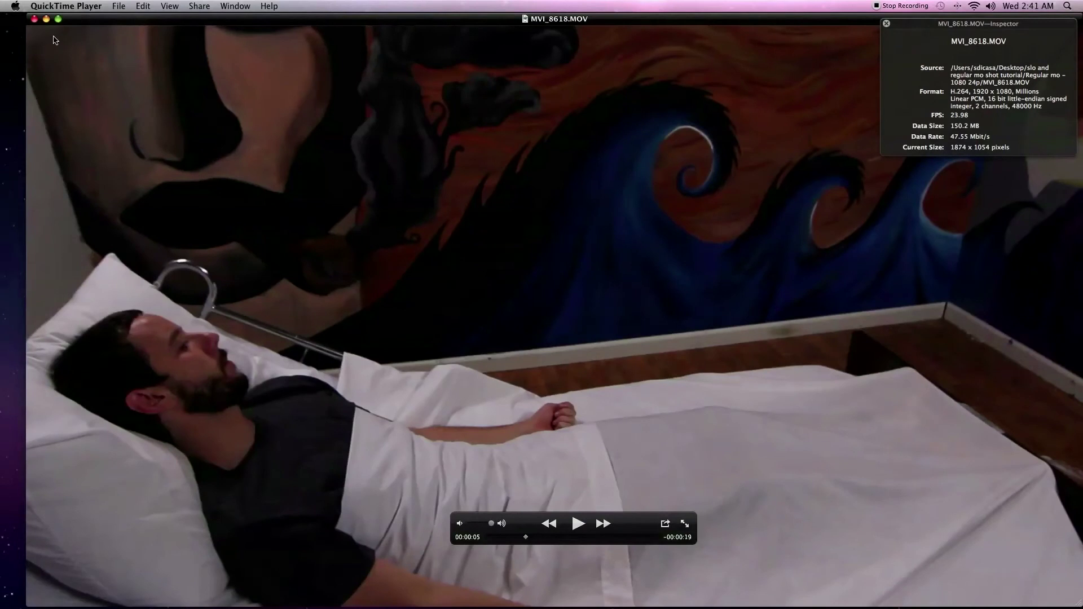
click(35, 21)
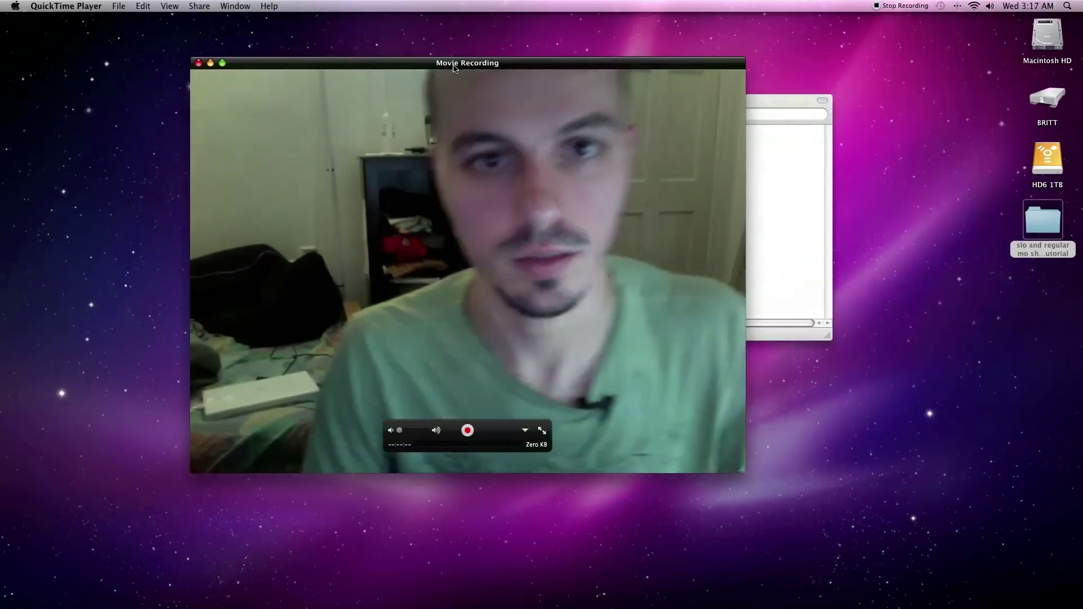
- Restore the webcam window to the lower left and bring the MVI_8626 clips' Finder folder forward
key(super+1)
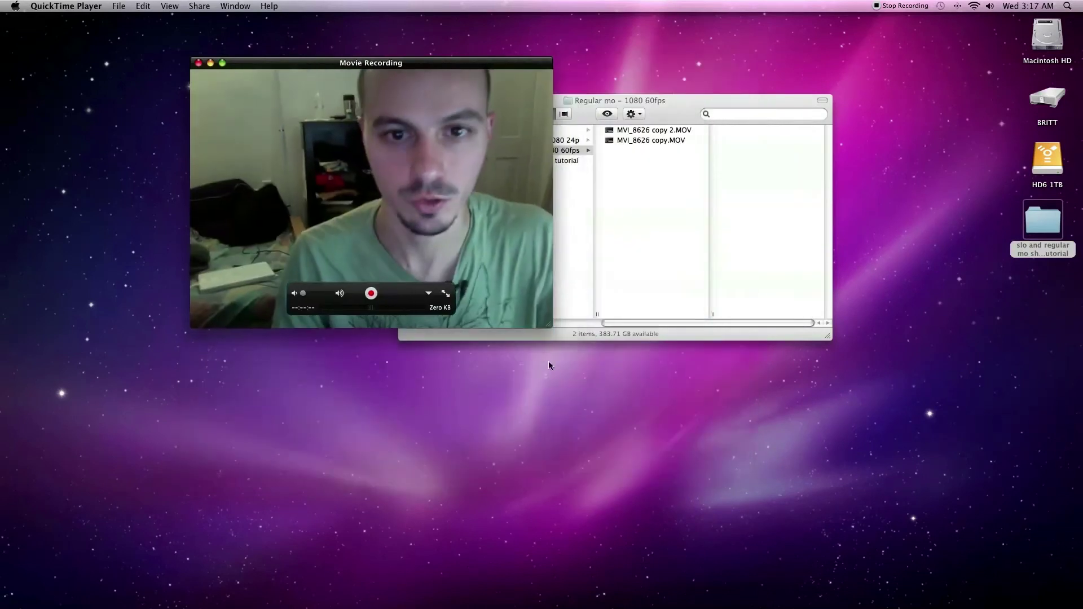
drag(459, 99, 336, 184)
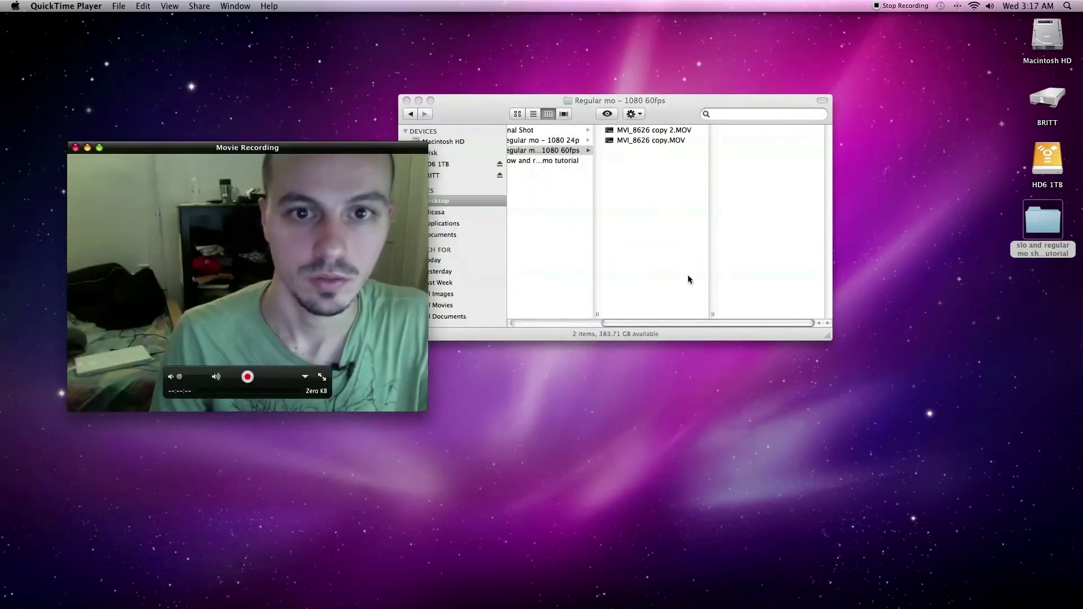
click(631, 257)
scroll(566, 228, left, 2)
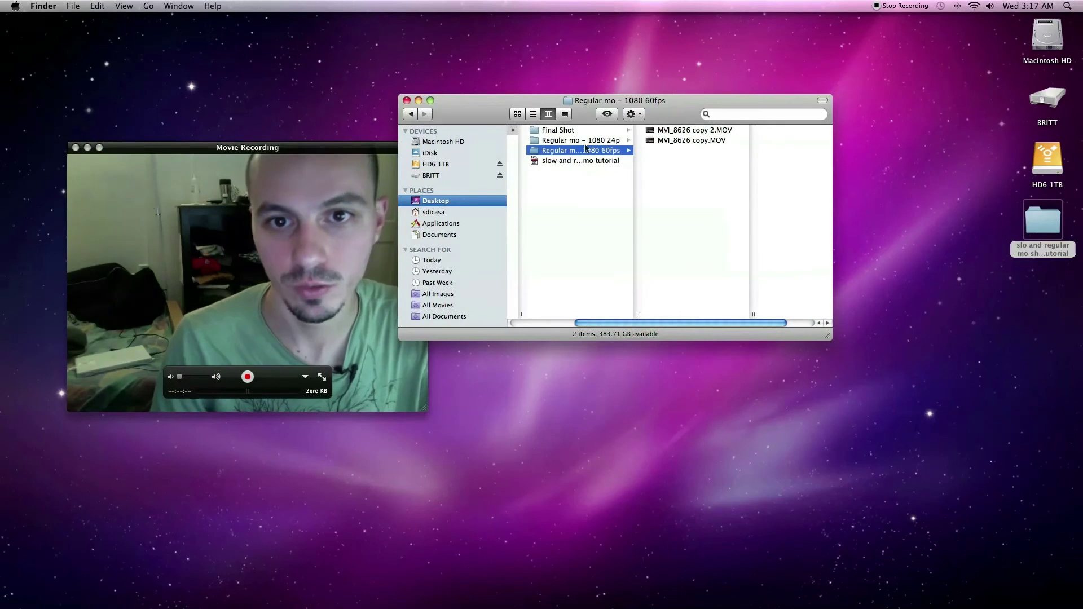
click(668, 141)
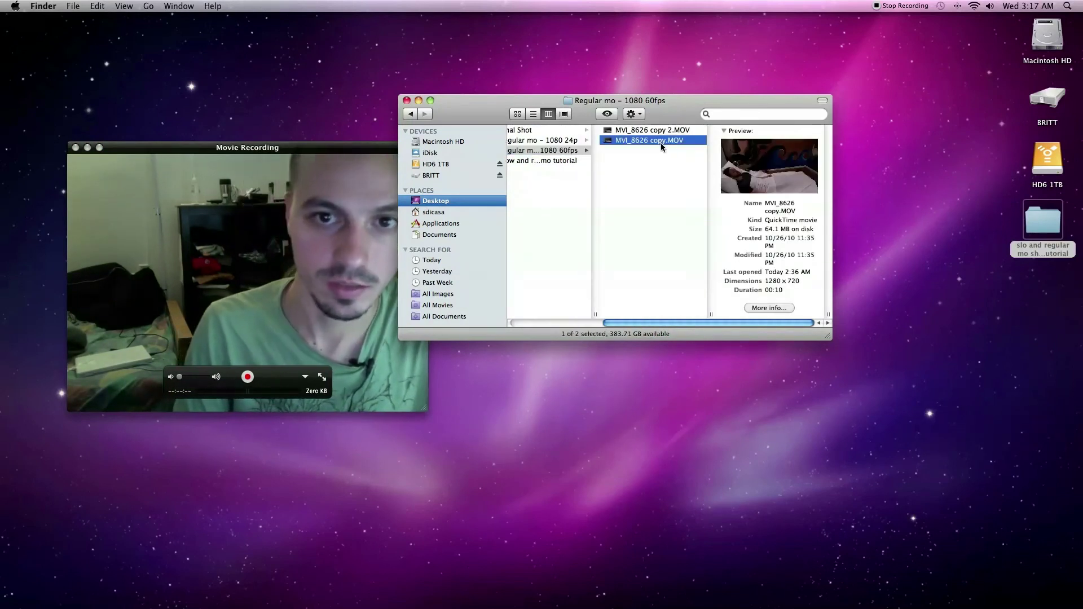
click(632, 158)
- Create a new folder named Up-res beside the MVI_8626 clips
right_click(630, 157)
click(649, 159)
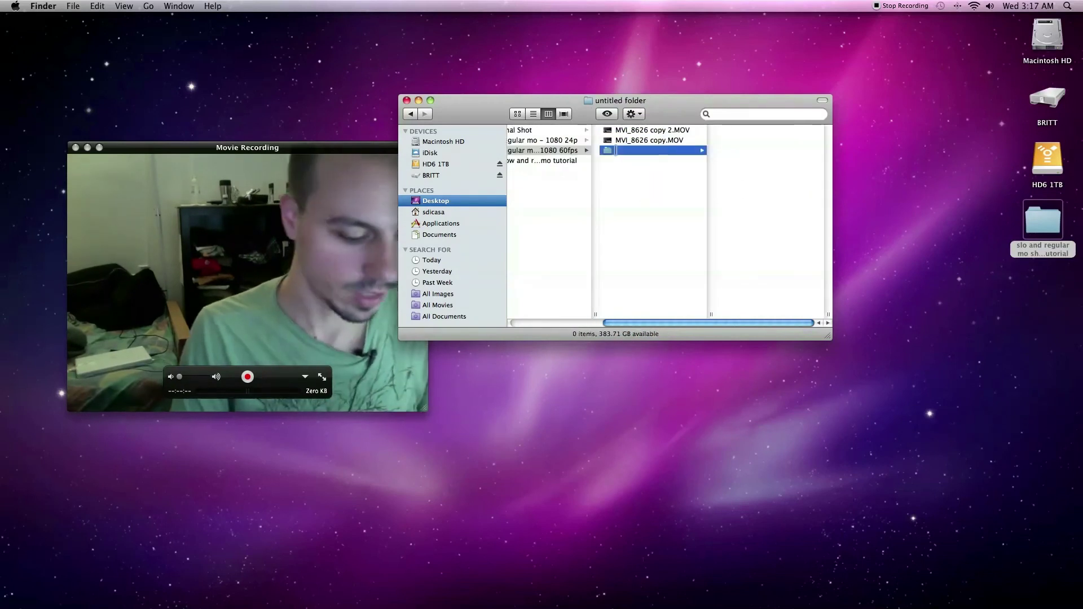
text(Up-res)
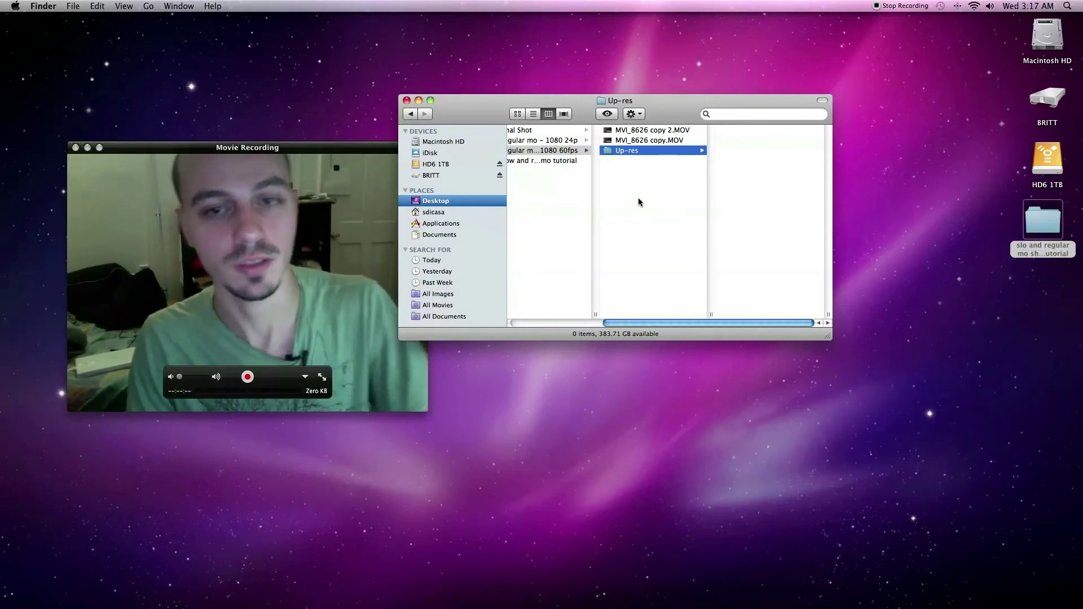
- Open MVI_8626 copy 2.MOV in MPEG Streamclip with Open With
click(665, 131)
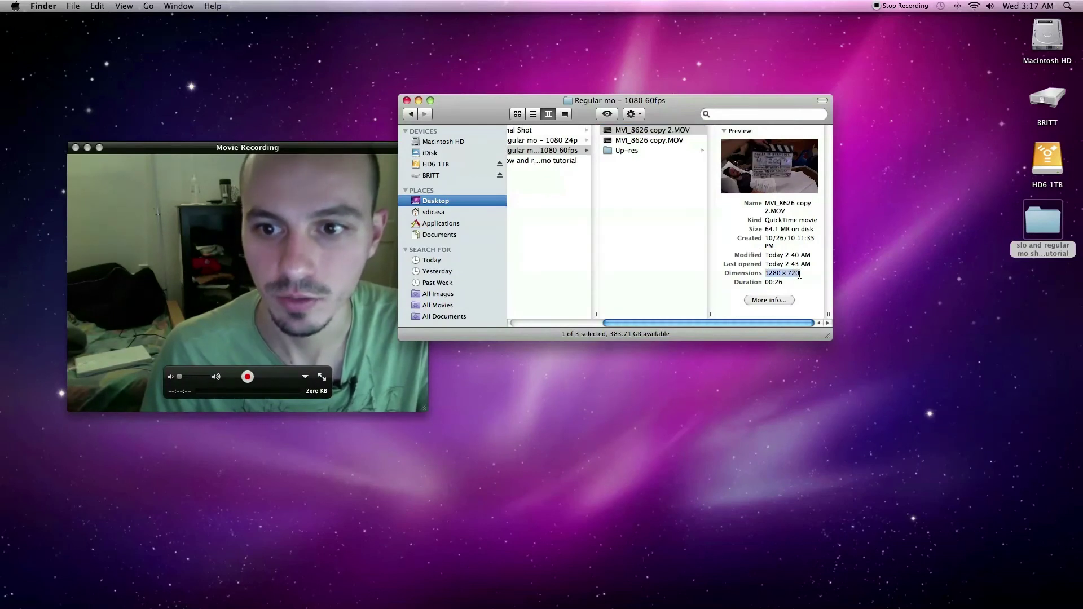
right_click(644, 131)
mouse_move(671, 146)
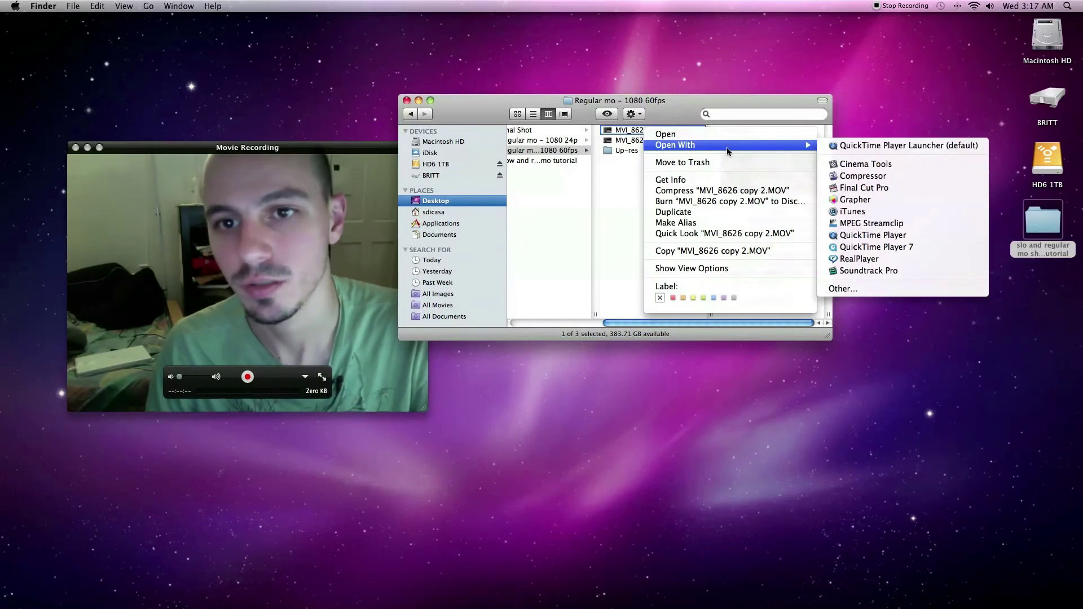
click(872, 224)
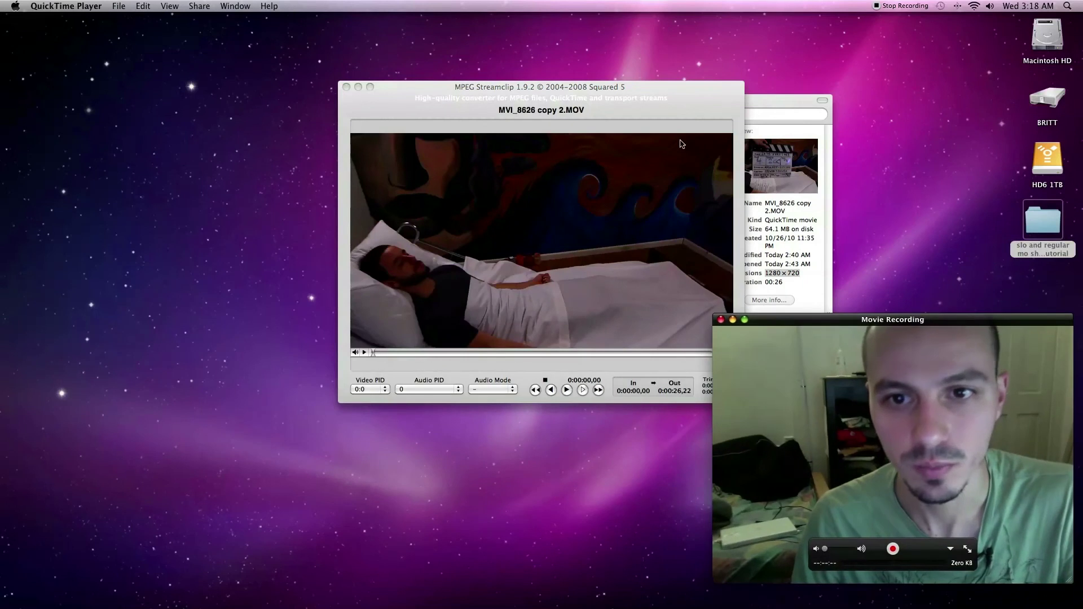
drag(678, 141, 554, 125)
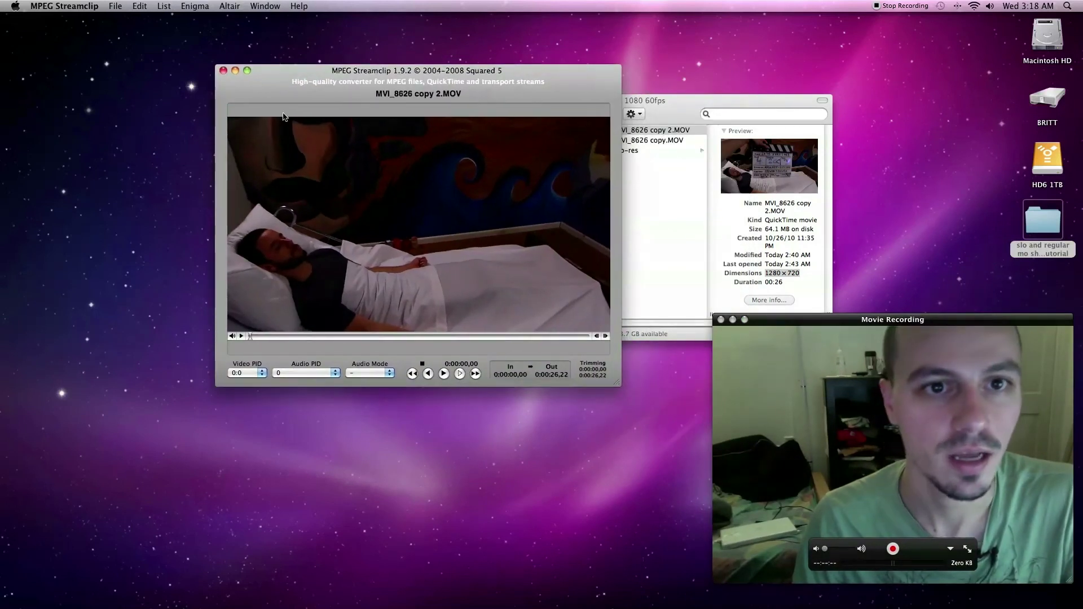
click(119, 6)
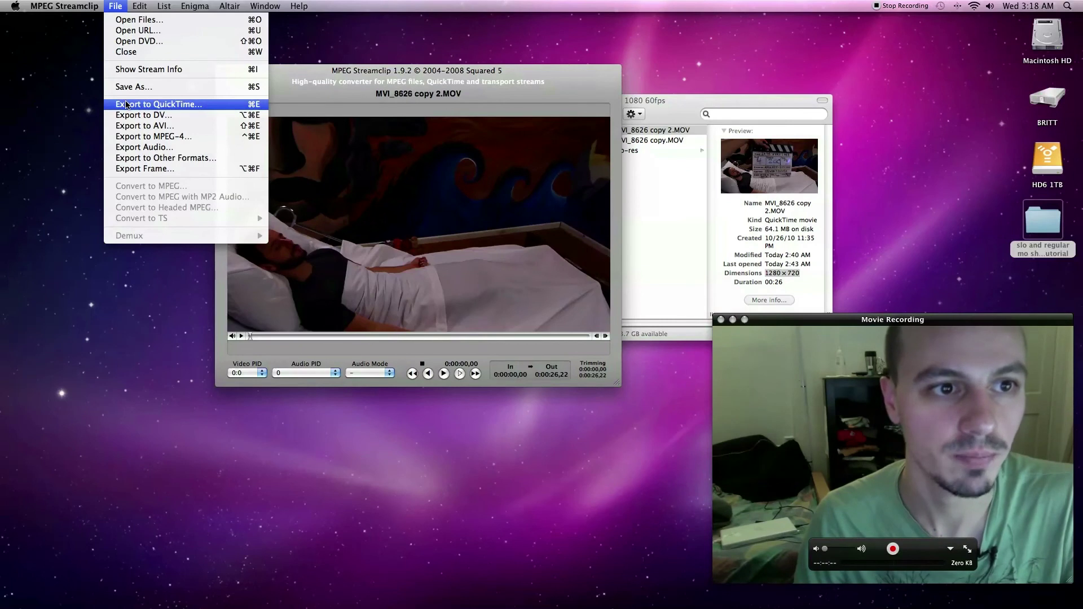
mouse_move(202, 3)
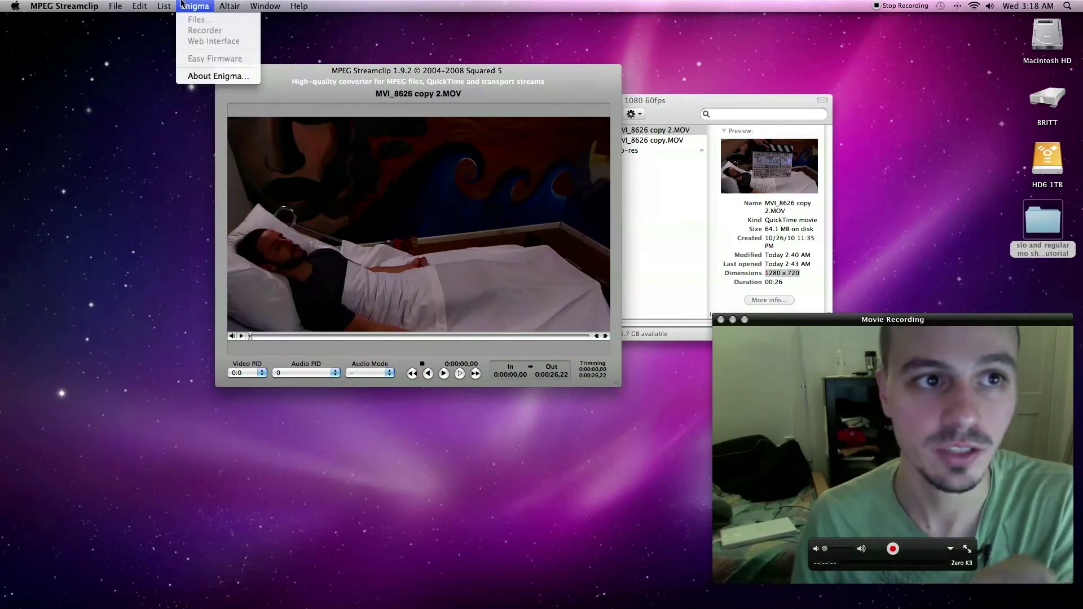
mouse_move(164, 6)
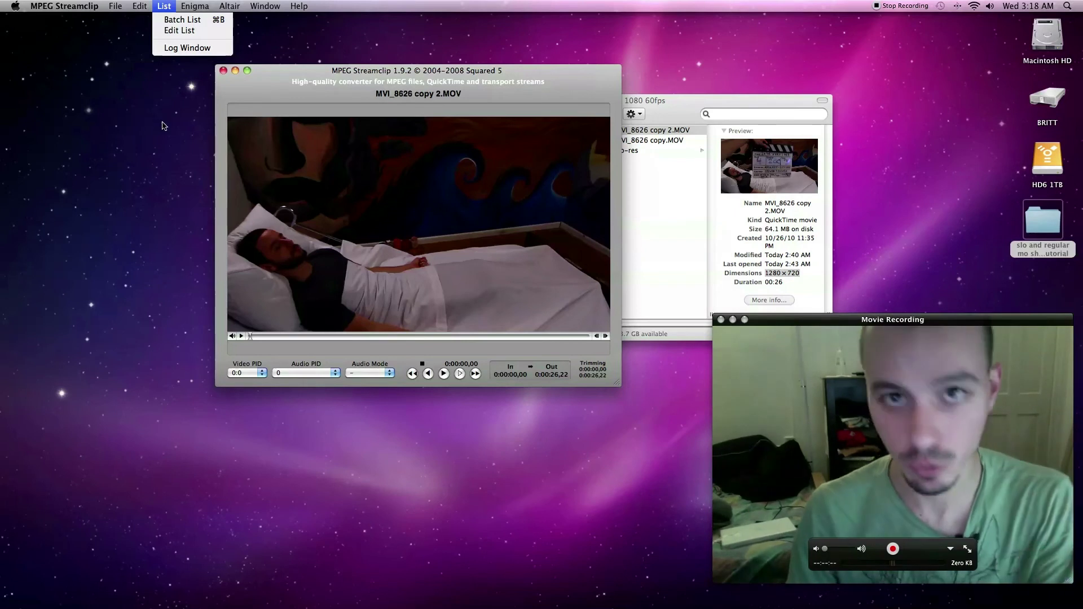
key(super+Tab)
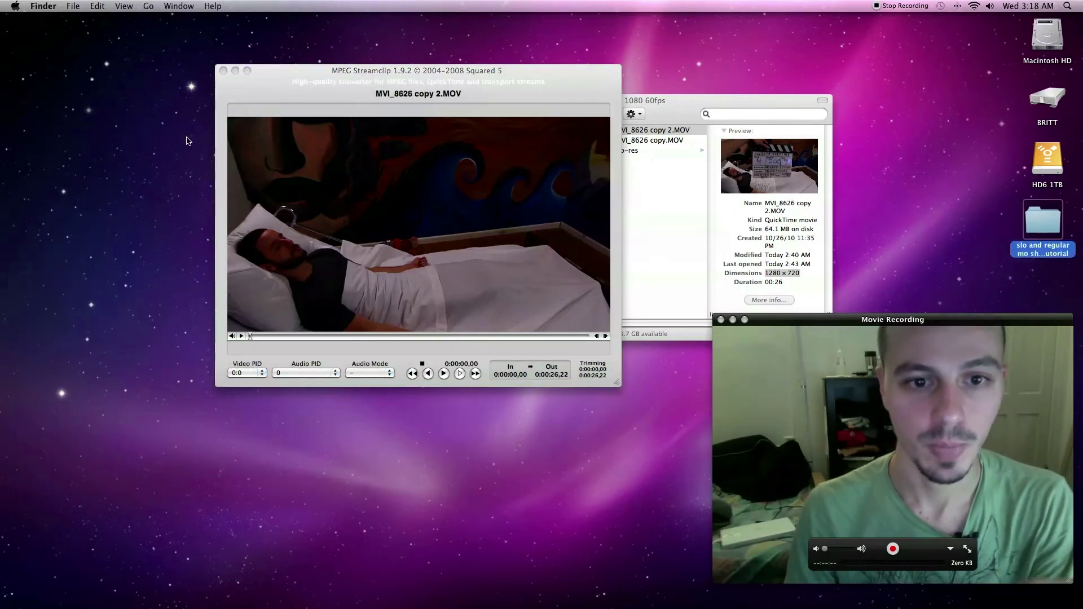
click(855, 346)
key(super+1)
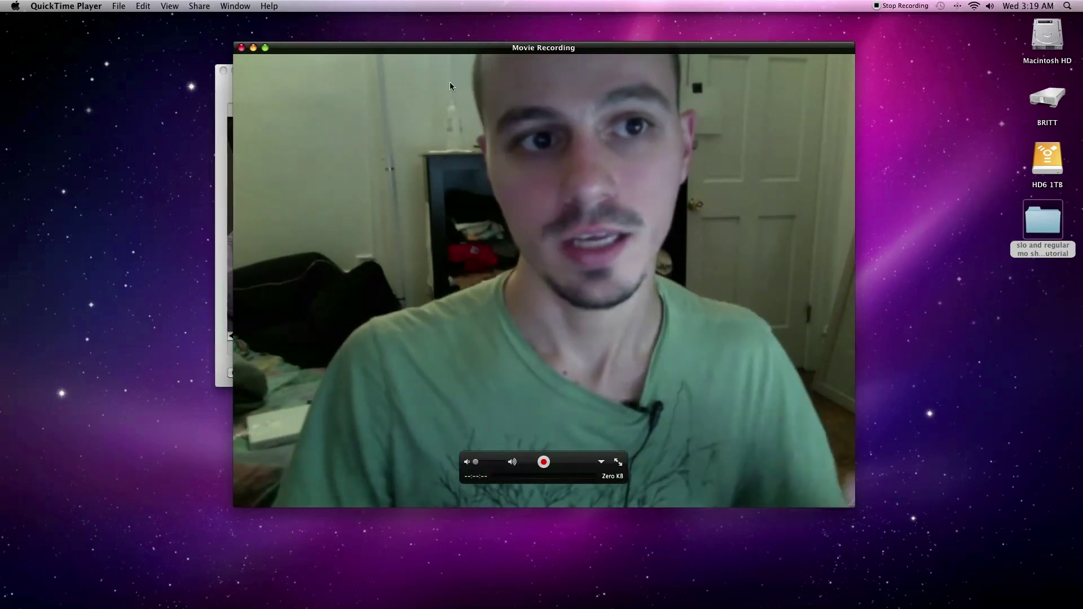
key(super+Tab)
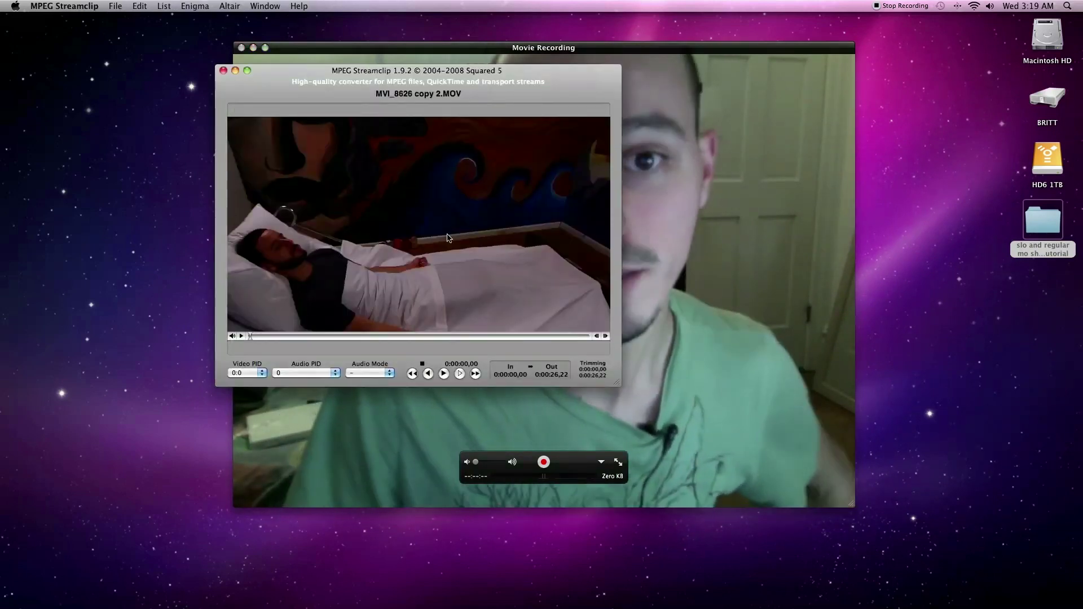
- Set QuickTime export to Apple ProRes 422 at 1920 x 1080 with Interlaced Scaling on
click(116, 6)
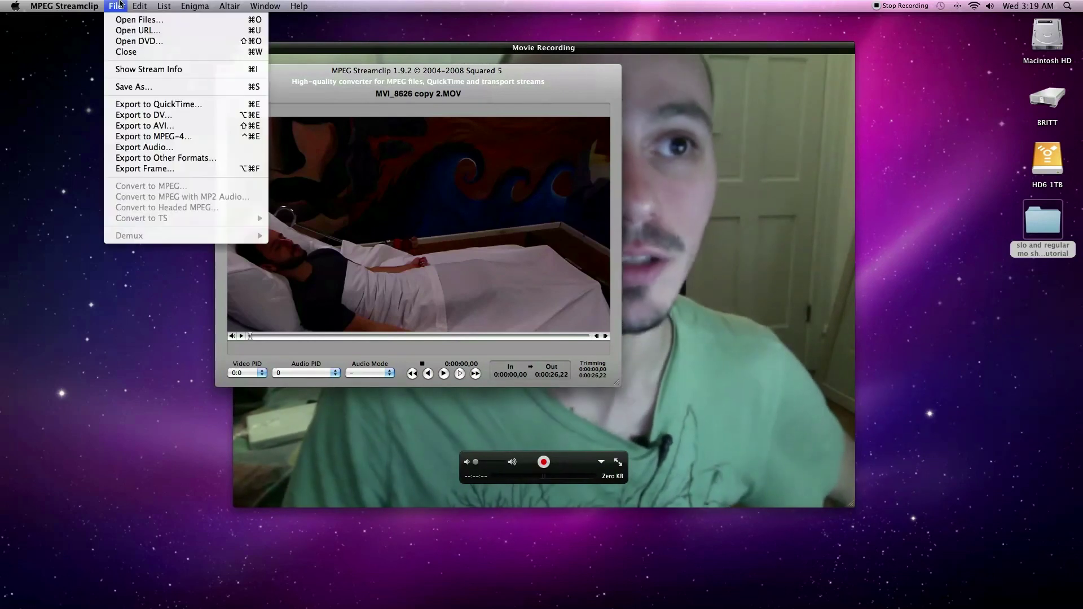
click(195, 107)
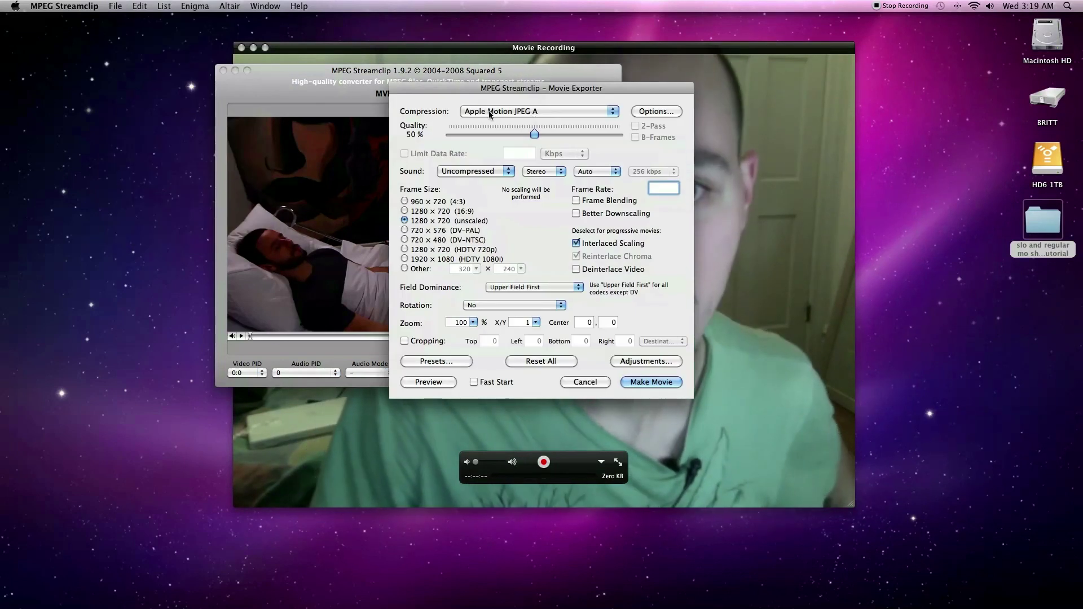
click(515, 111)
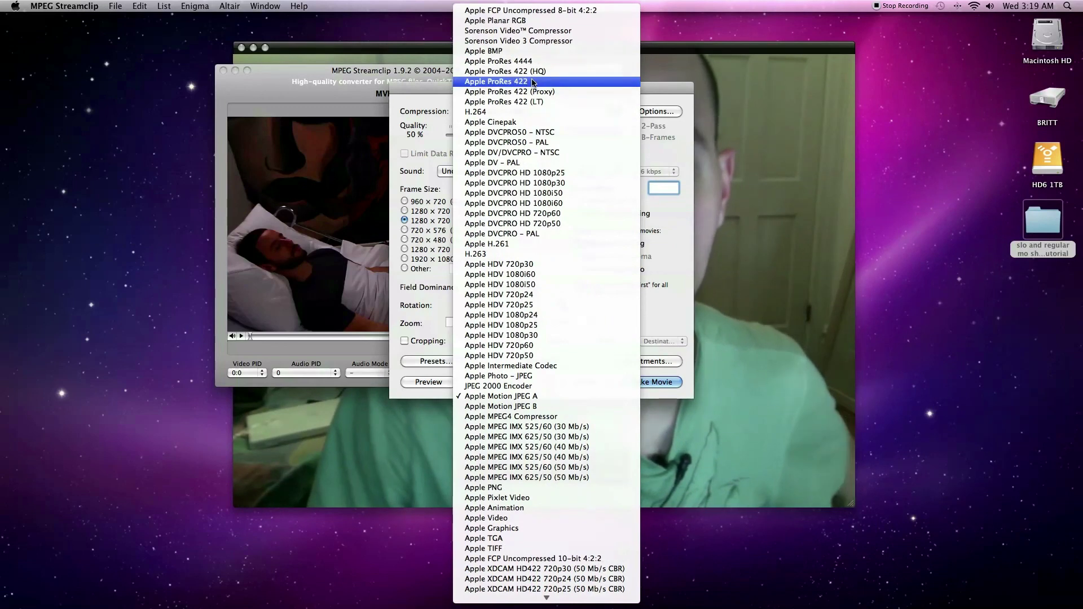
click(532, 82)
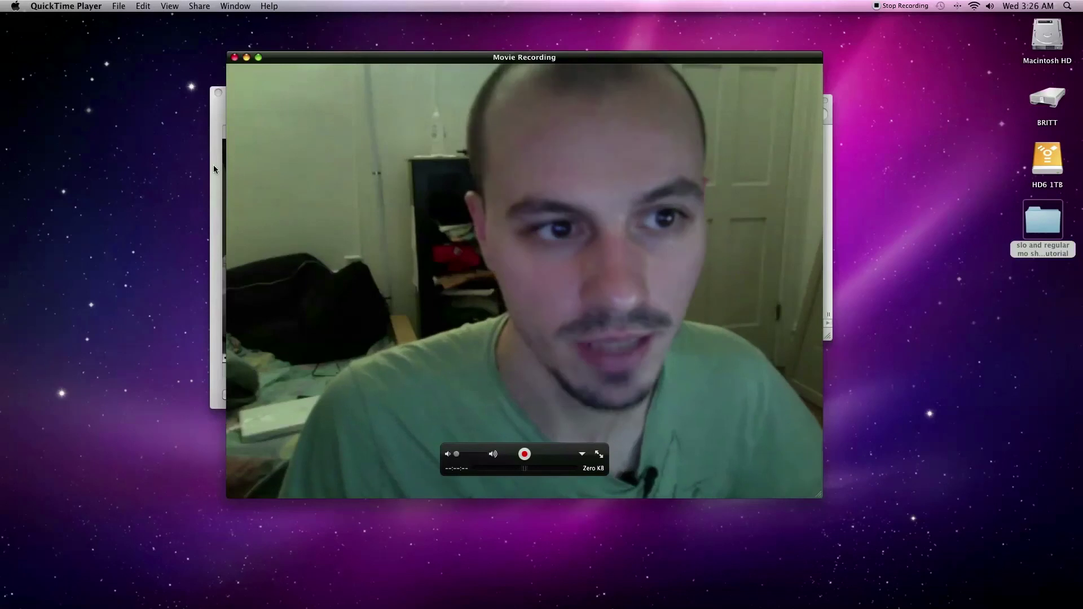
click(212, 165)
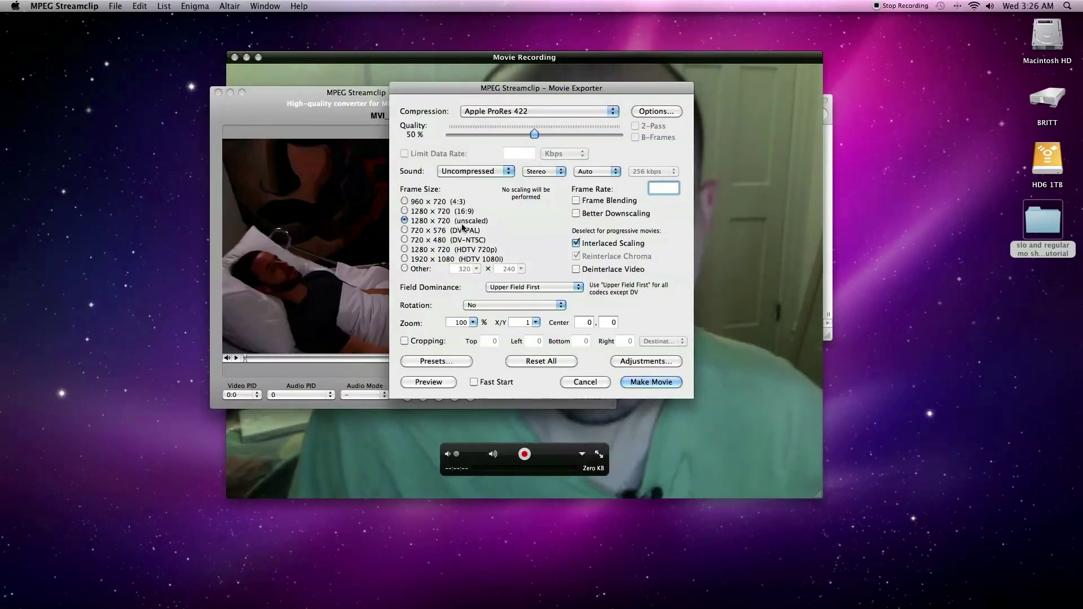
click(477, 259)
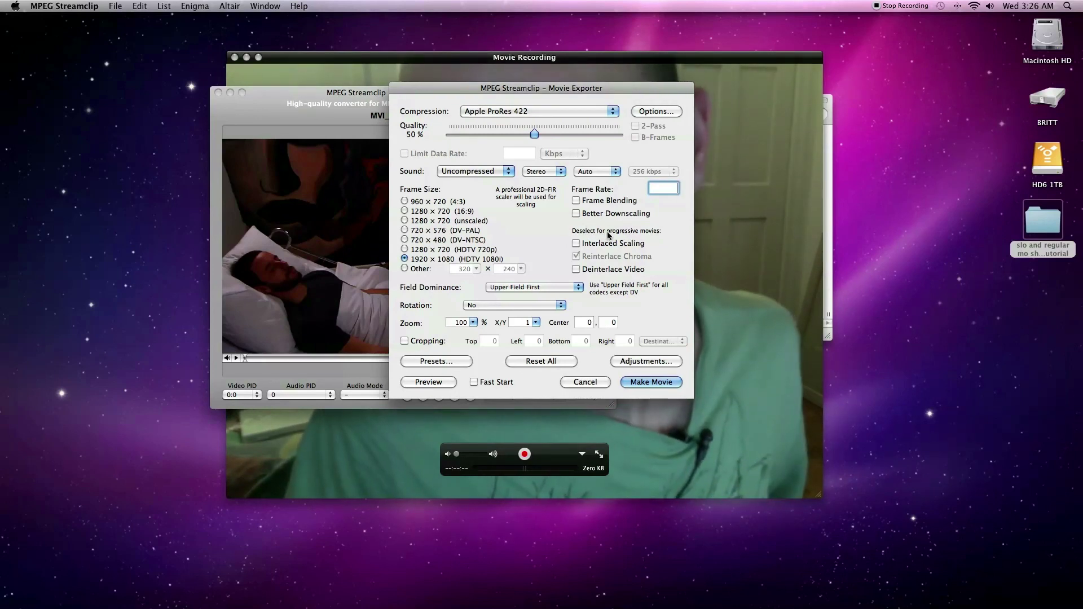
click(577, 244)
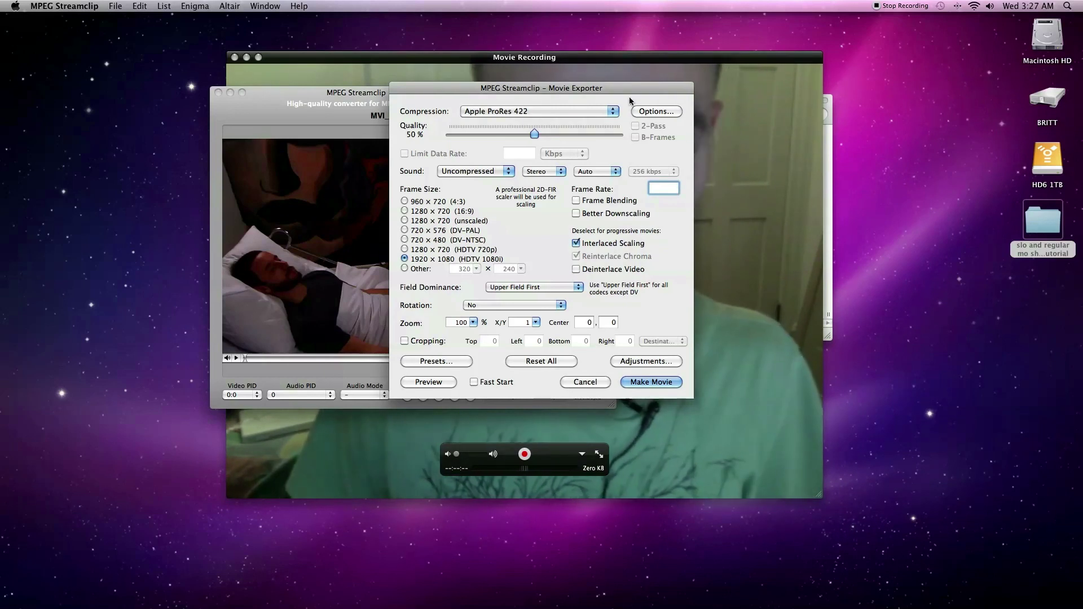
- Raise the Movie Exporter quality slider from 50% to 100%
click(639, 68)
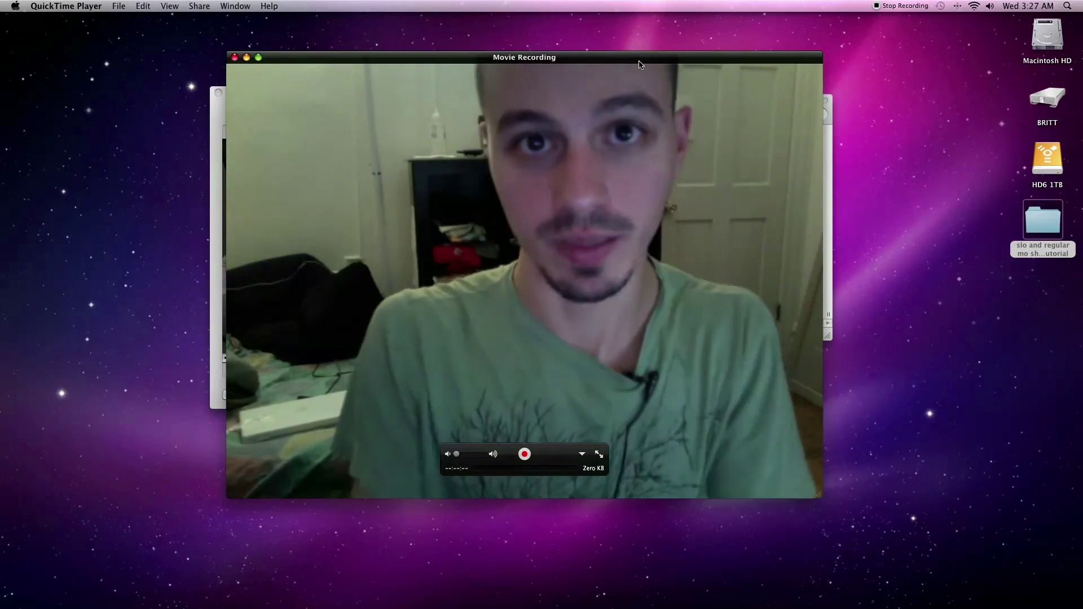
click(216, 301)
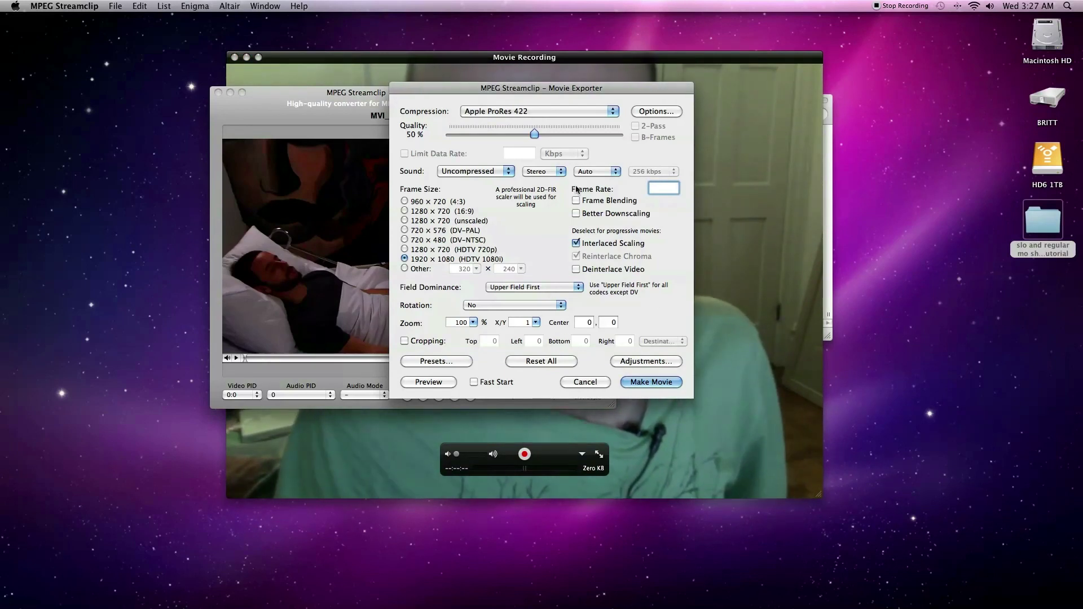
drag(535, 133, 626, 136)
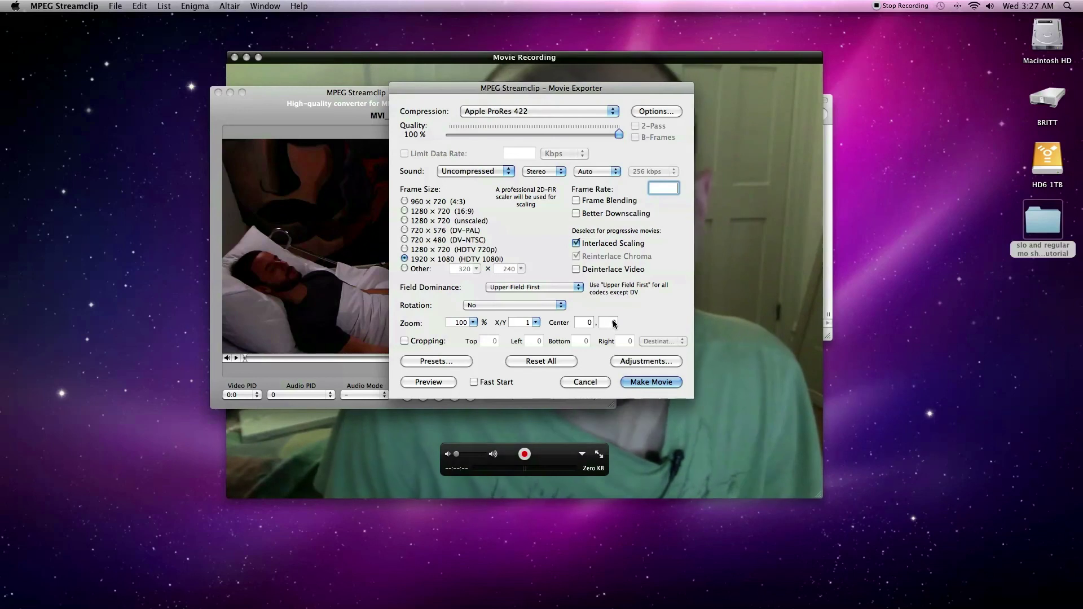
- Save the movie into the Up-res folder inside Regular mo – 1080 60fps and start encoding
click(650, 382)
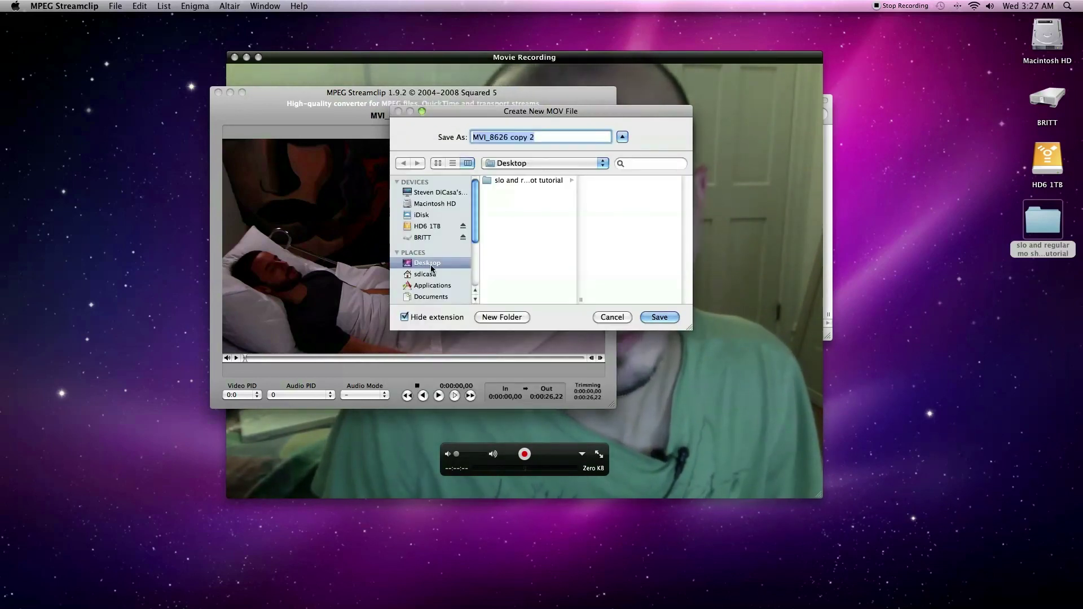
click(533, 180)
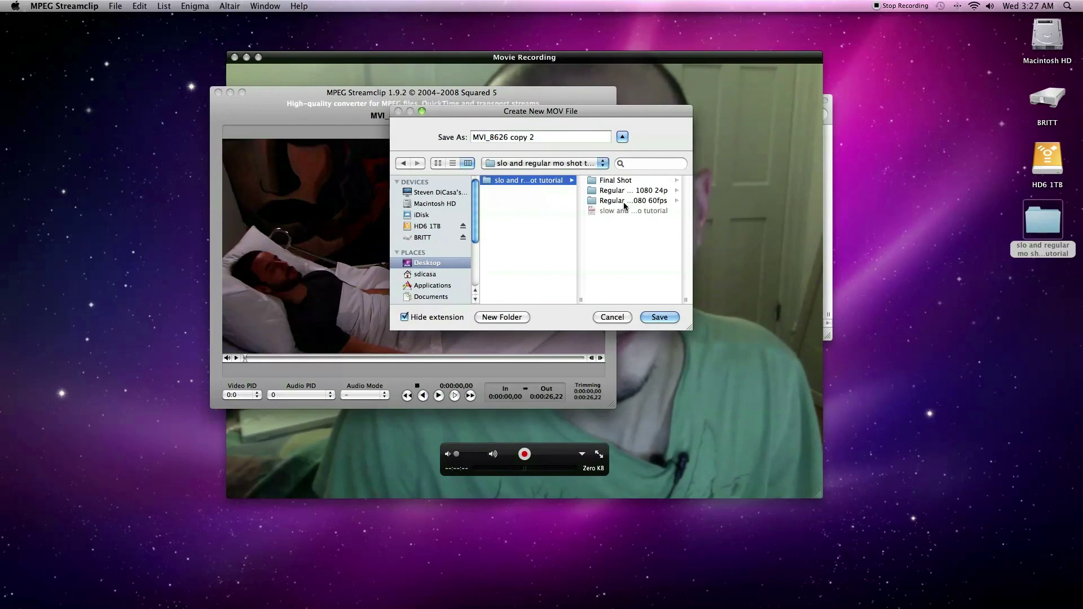
click(623, 202)
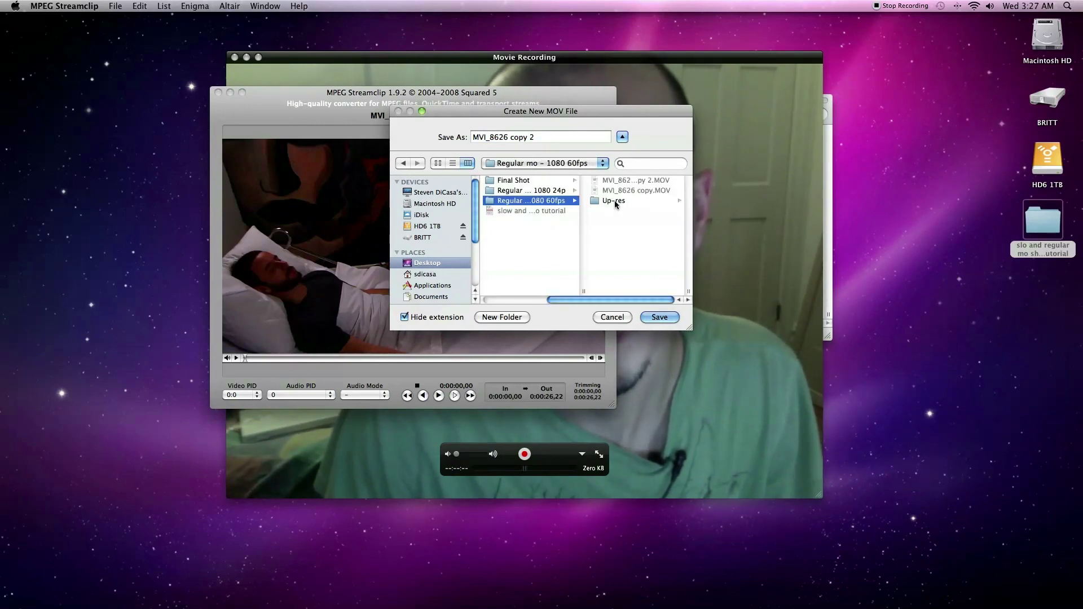
click(614, 201)
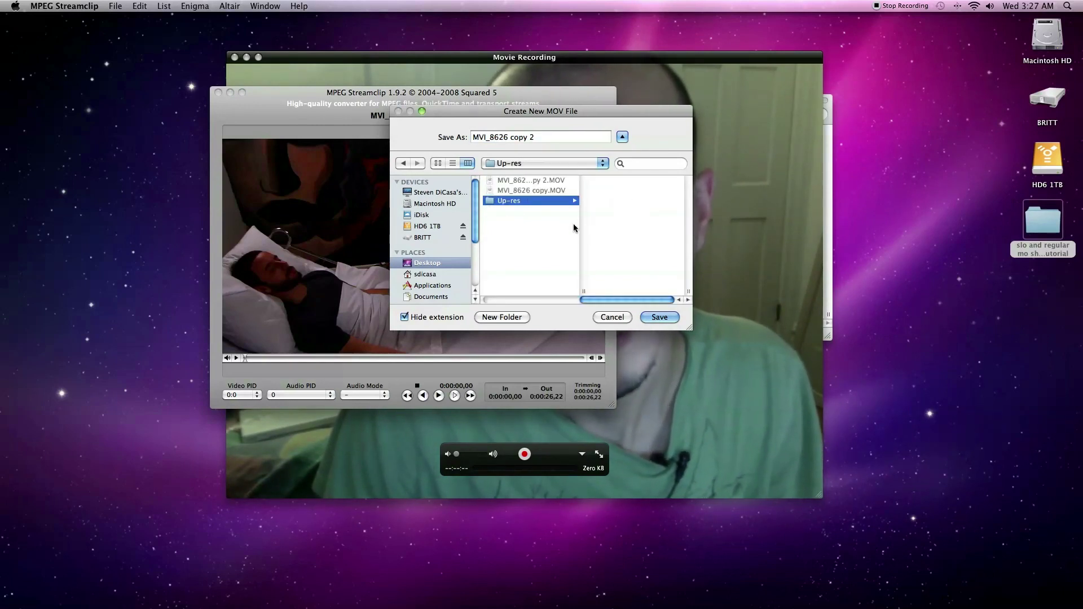
click(659, 317)
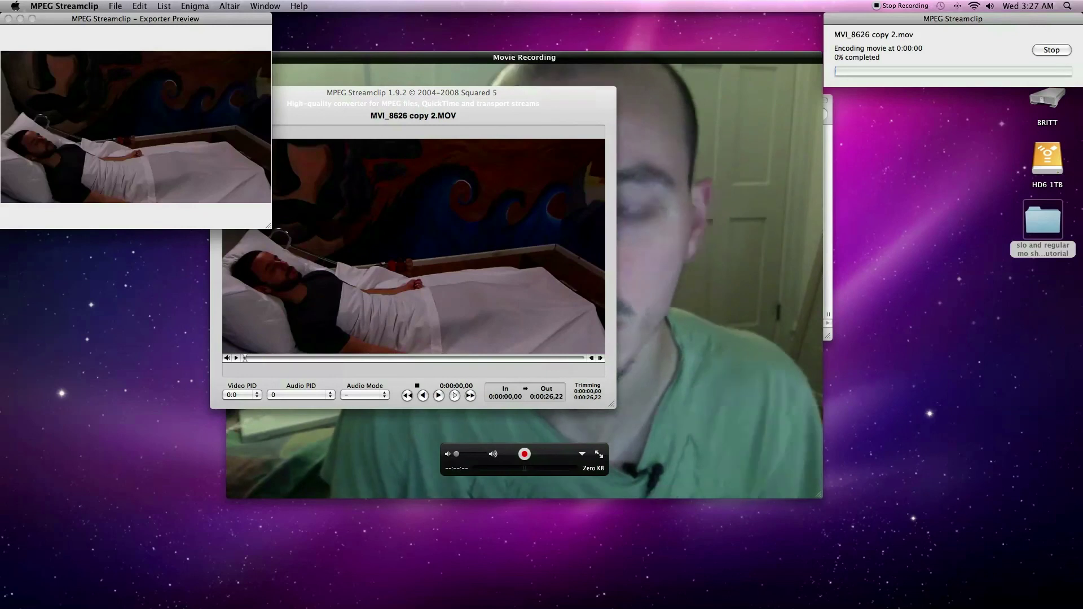